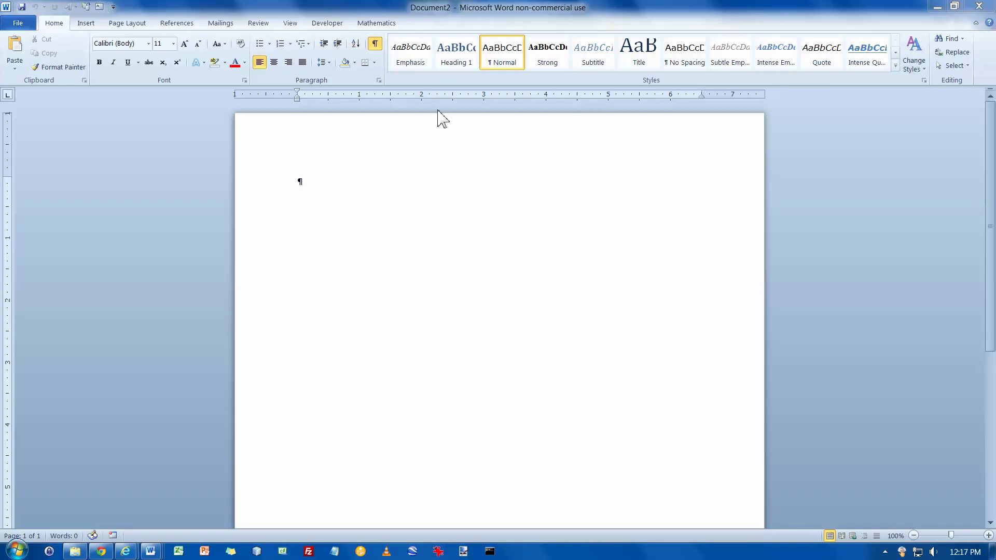
Turn formatting marks off and back on, then turn on the ruler in the View options.
left_click(375, 44)
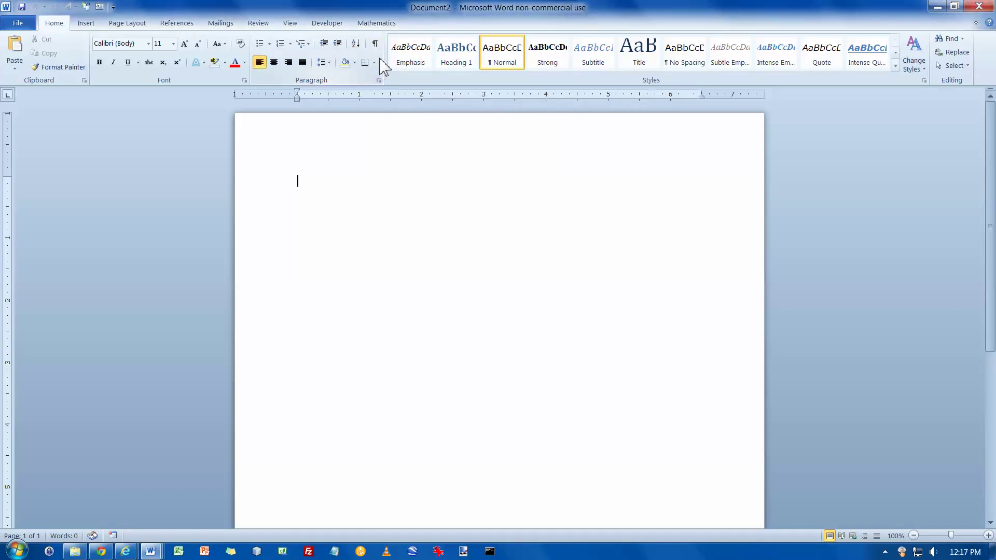
left_click(375, 45)
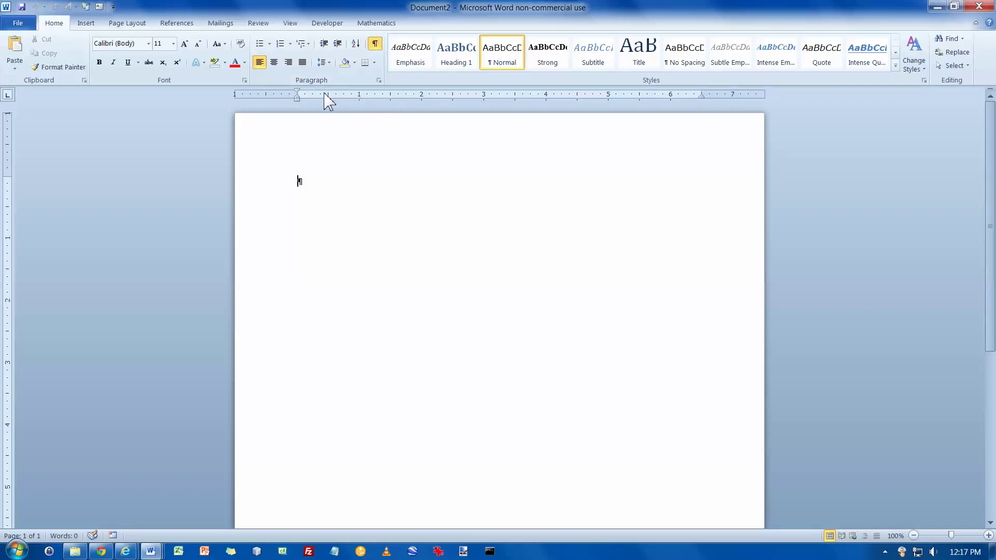
left_click(291, 24)
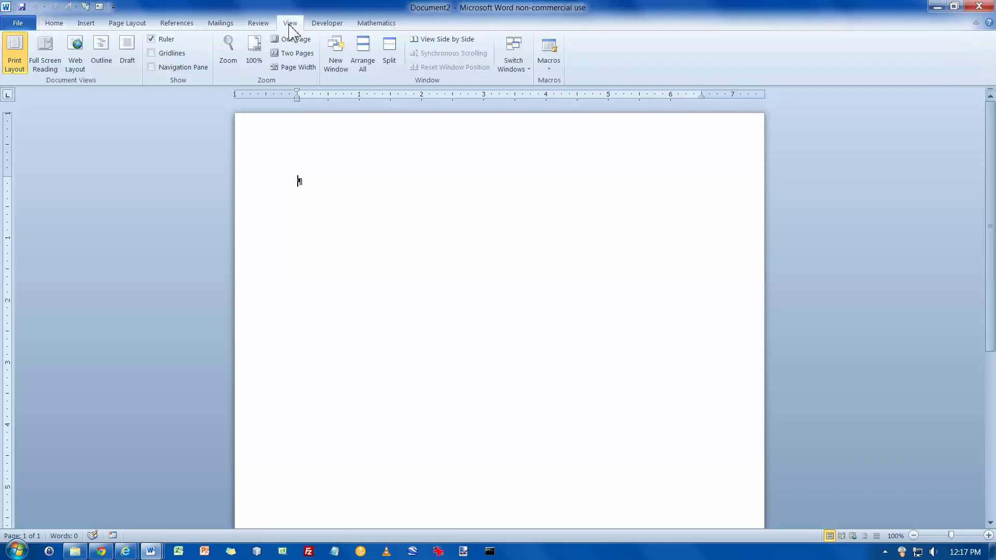
left_click(150, 39)
Type the title 'Rock Climbing 101' and a paragraph ending 'Recreational Fitness Program.'.
type("Rock Climb")
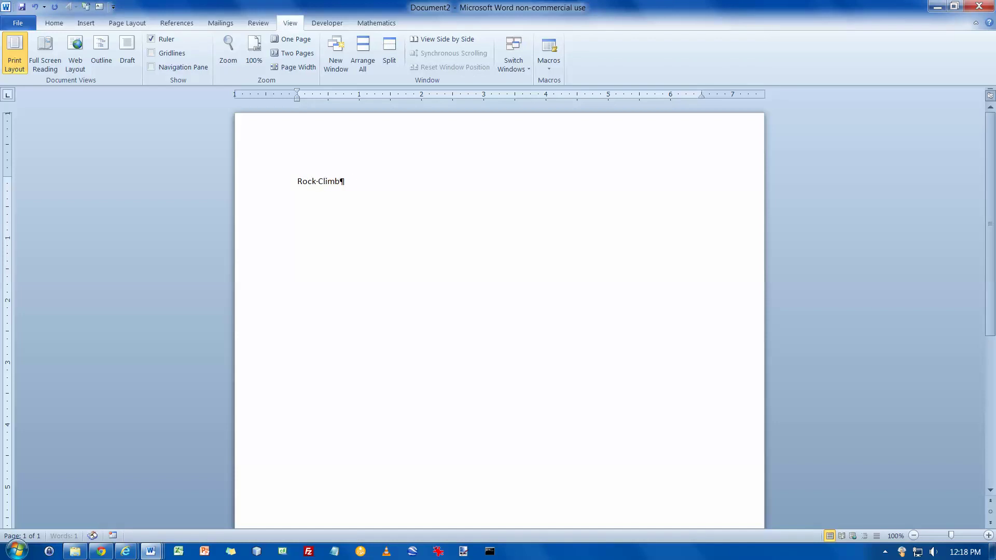
type("ing 101")
key("Return")
key("Return")
type("Increase your fitn")
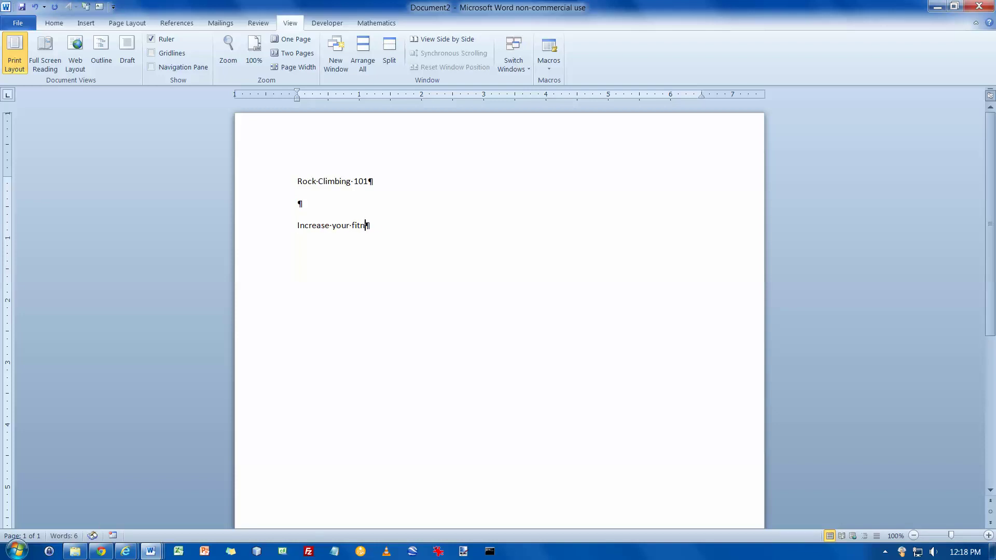
type("ess level by learning basic rock ")
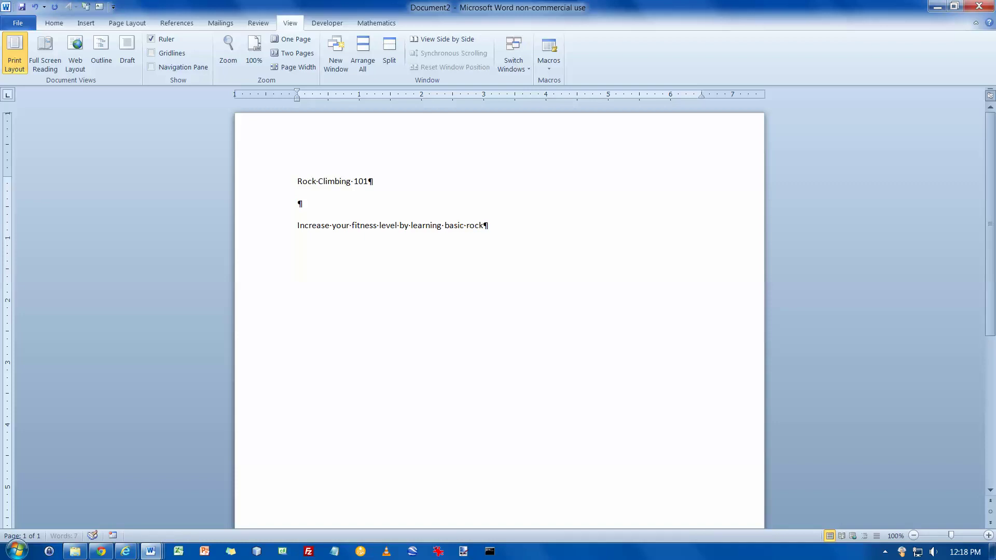
type("climbing using the new Lau")
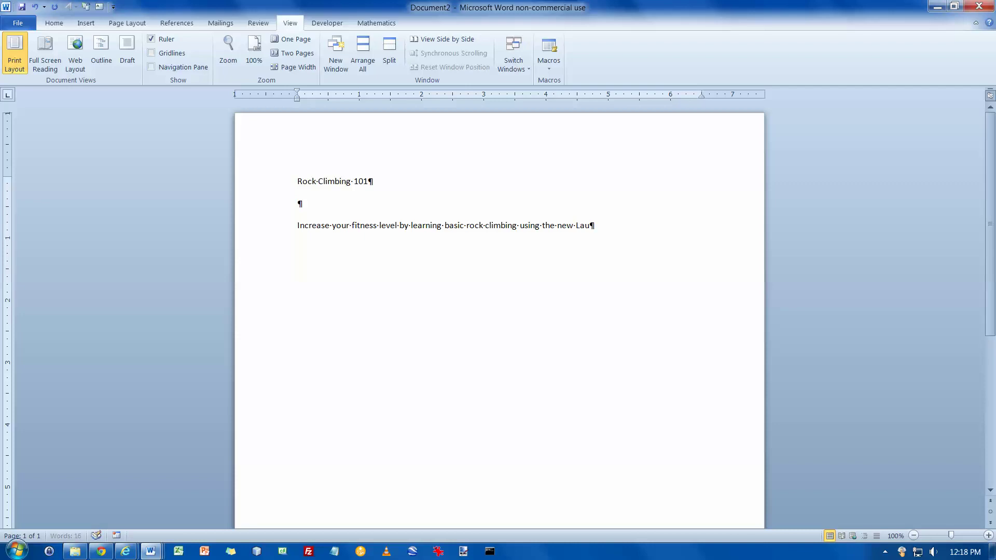
type("rel College Gumnasium rock climbing ")
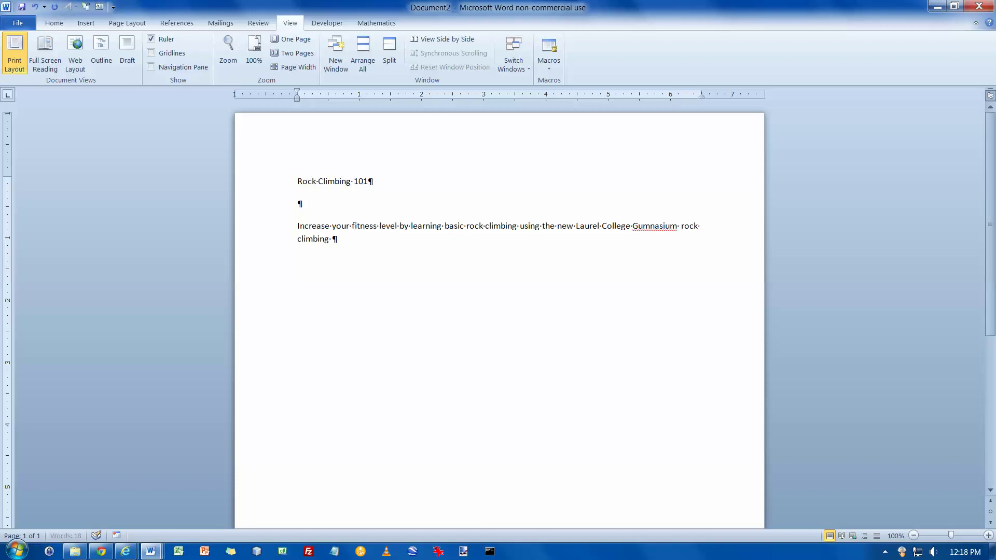
type("wall. The Physical Educat")
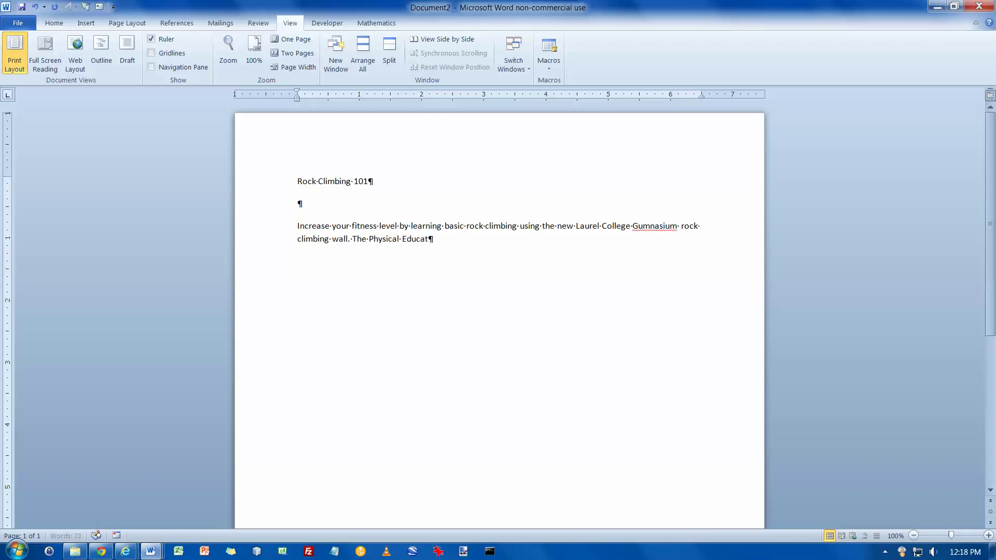
type("ion Department is offering Rock Clim")
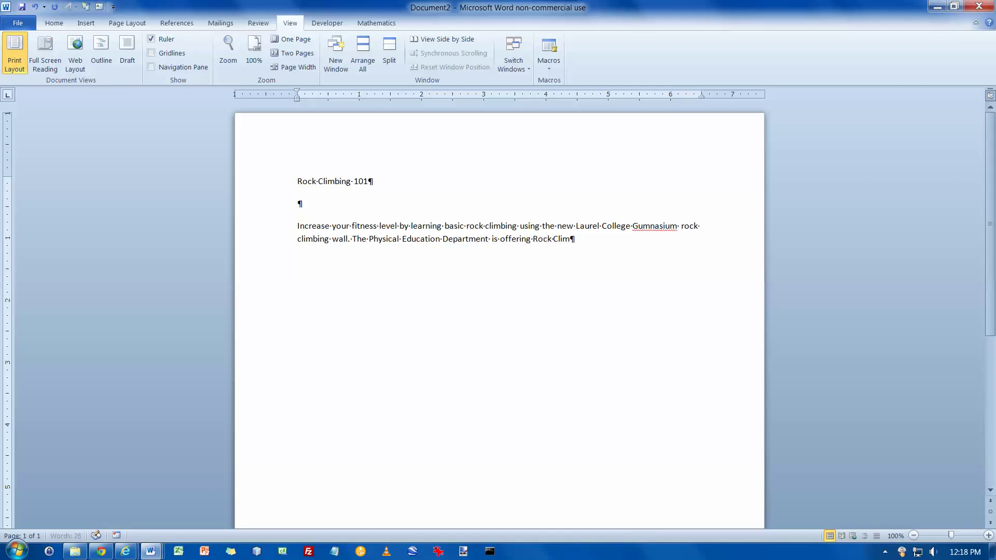
type("bing 101 as part of its rec")
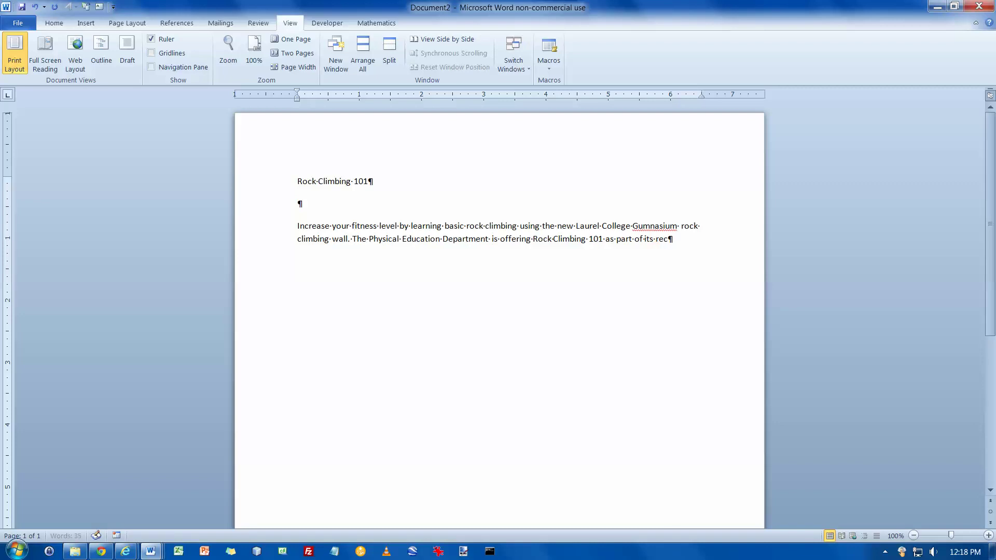
key("BackSpace")
key("BackSpace")
key("BackSpace")
type("Recreational Fitness Program.")
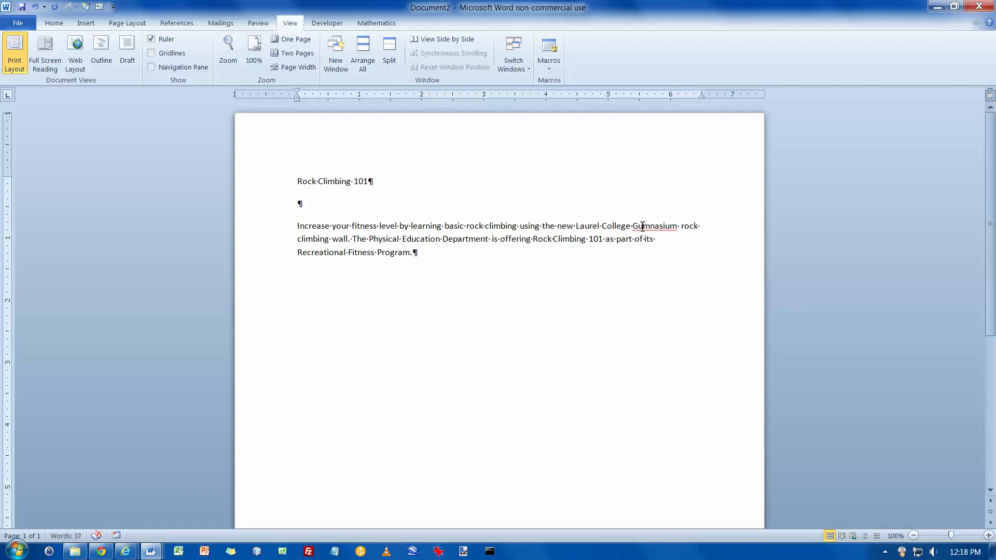
Correct the misspelled 'Gumnasium' to 'Gymnasium'.
left_click_drag(639, 227, 645, 227)
key("Delete")
type("y")
Start a new paragraph after 'Program.' and insert text from 02_word\chapter_01\w01A_Fitness_Flyer.docx.
left_click(451, 254)
key("Return")
left_click(86, 25)
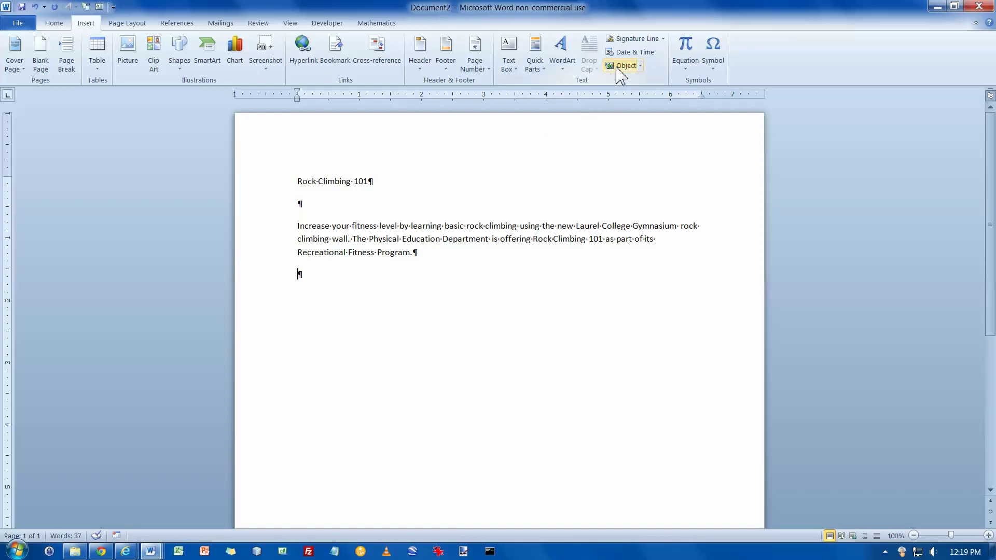
left_click(641, 66)
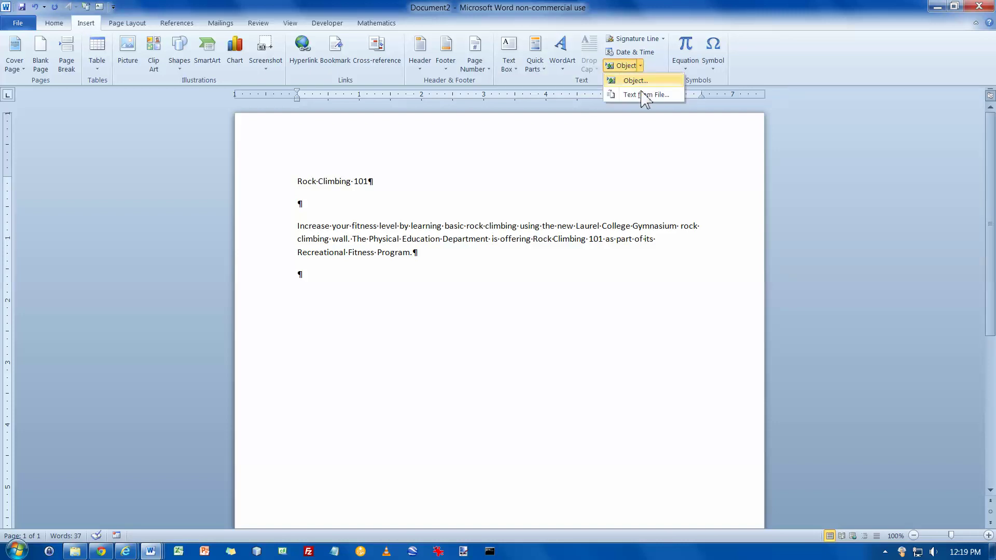
left_click(644, 97)
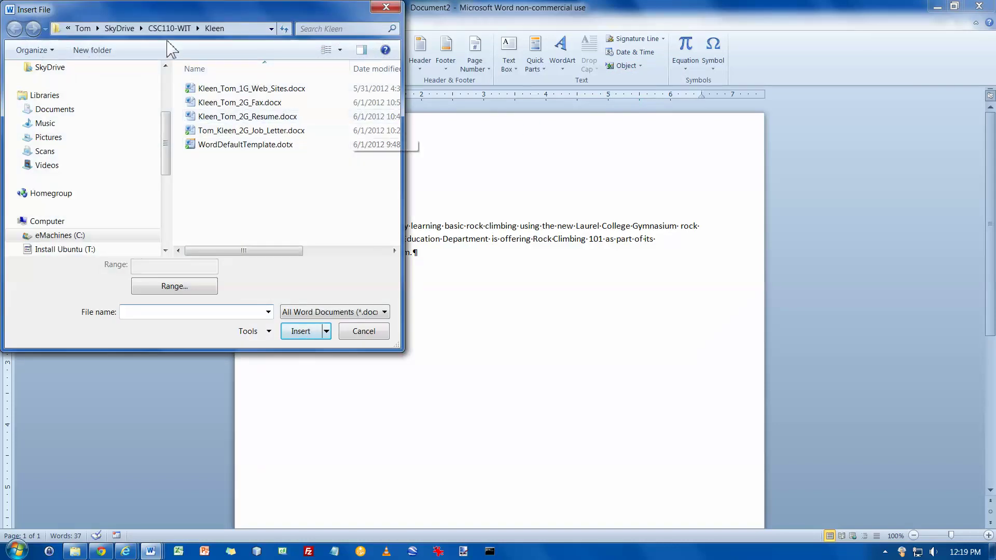
left_click(199, 28)
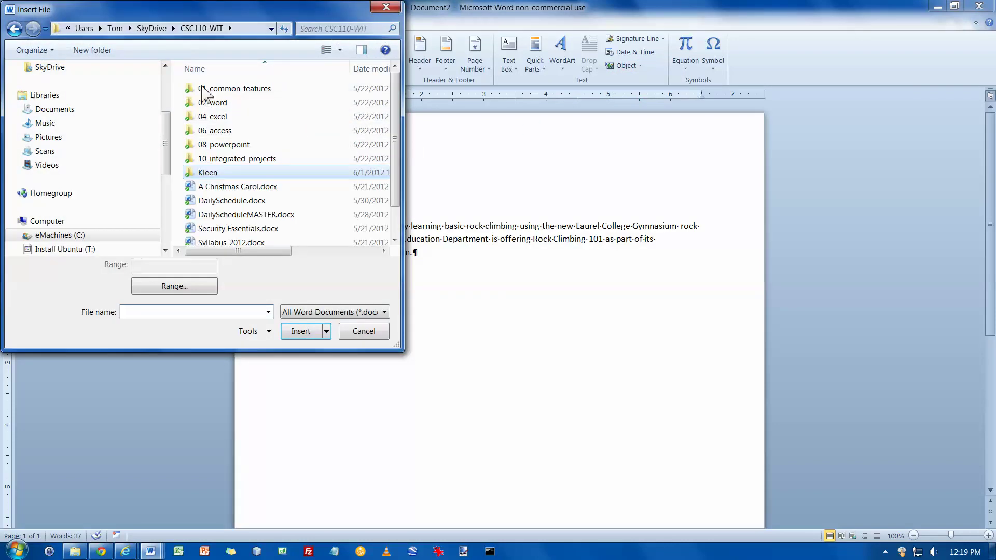
double_click(212, 103)
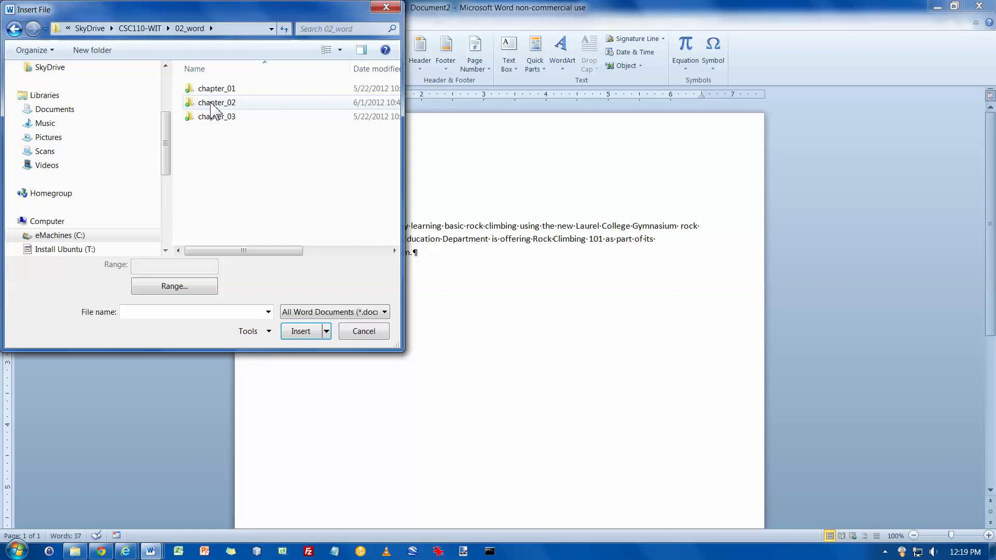
left_click(217, 88)
double_click(218, 89)
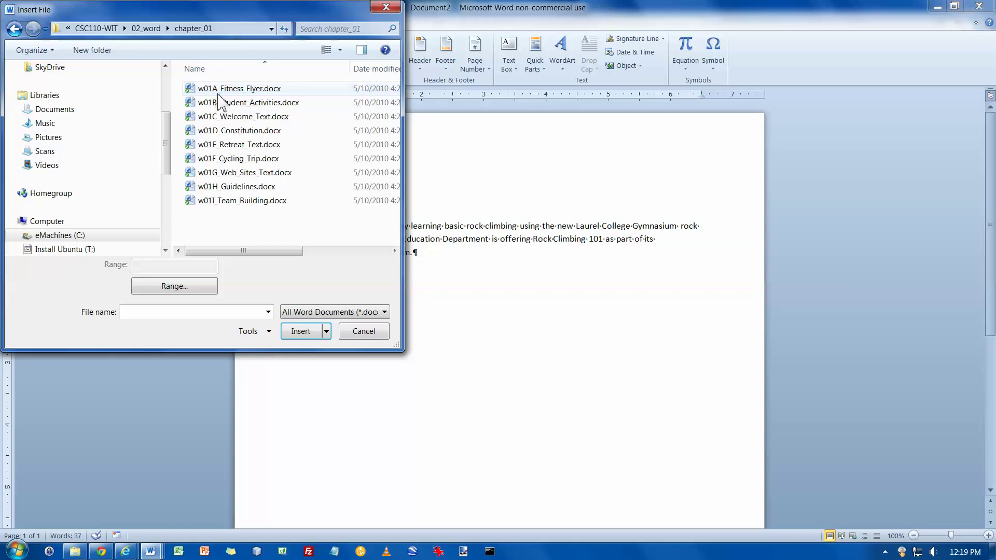
left_click(227, 91)
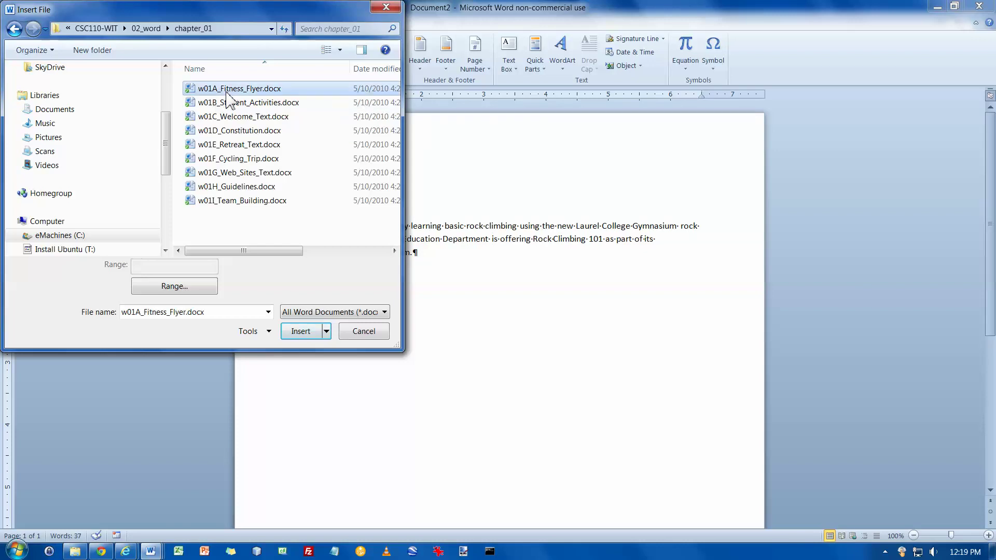
left_click(309, 333)
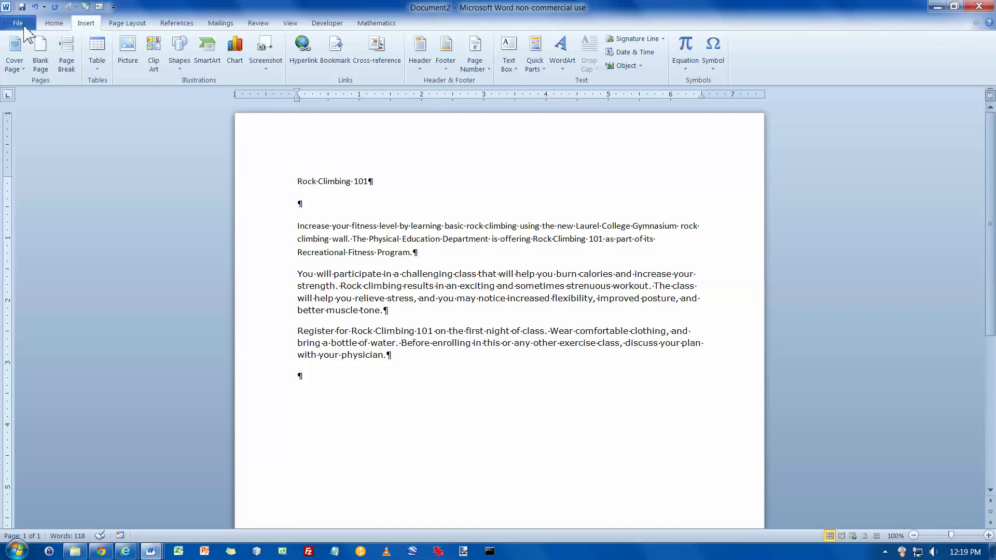
Save as the student's name plus _1A_Fitness_Flyer in the personal subfolder under CSC110-WIT.
left_click(24, 28)
key("Escape")
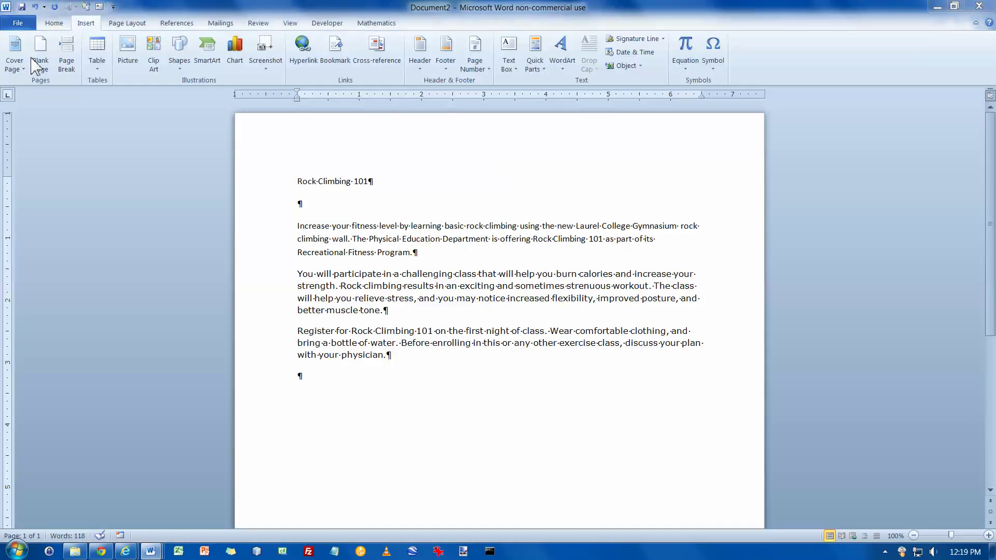
key("F12")
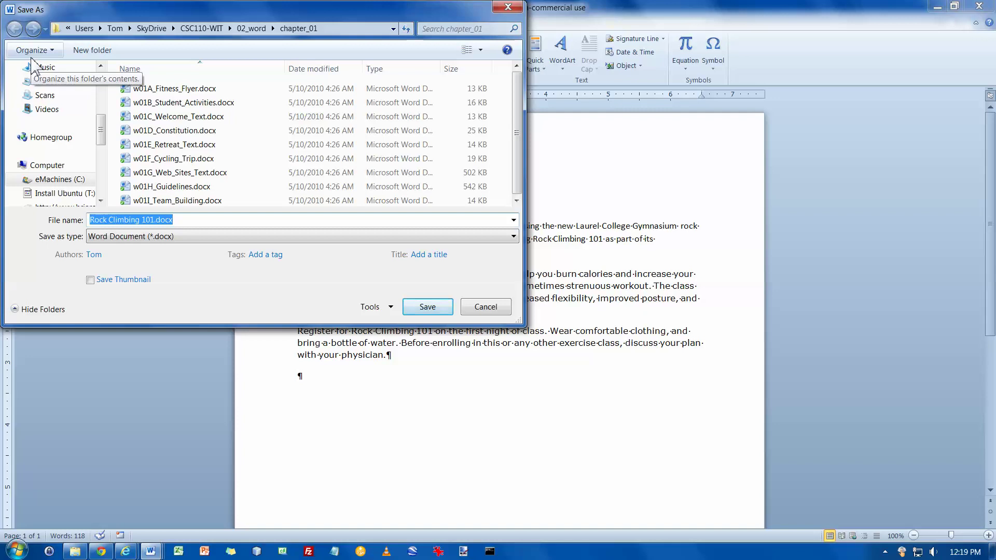
type("Kl")
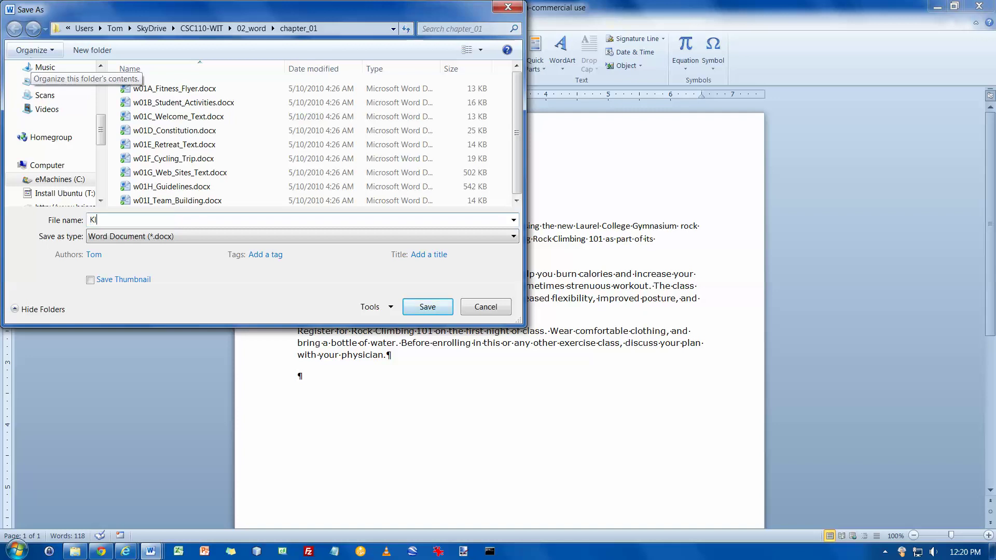
type("een_Tom")
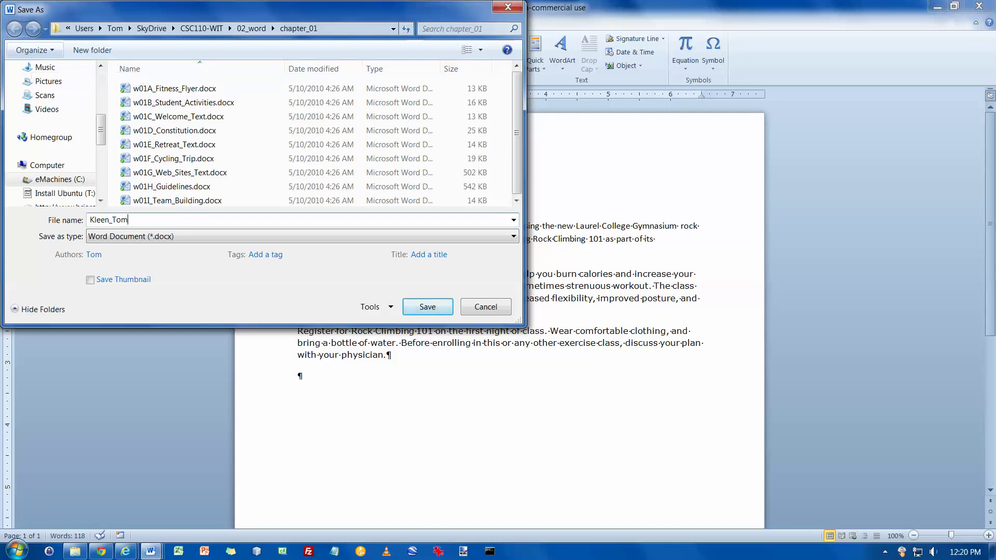
type("_1A_Fitness_Flyer")
left_click(189, 29)
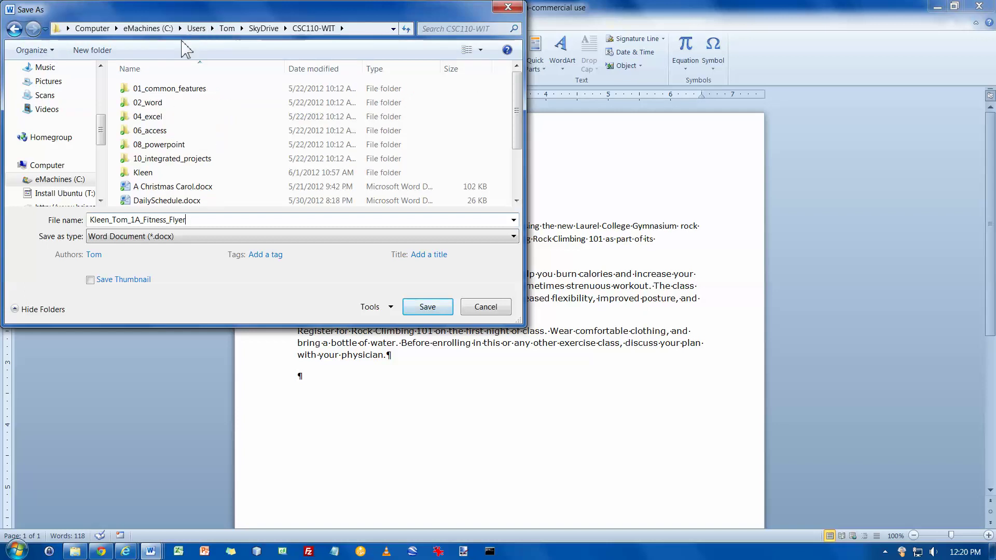
left_click(144, 175)
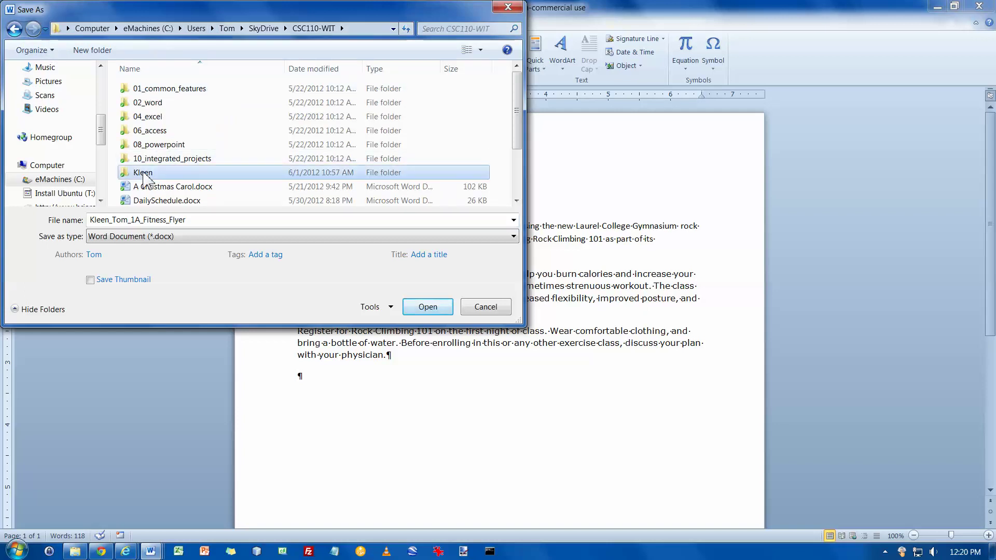
double_click(145, 176)
left_click(425, 307)
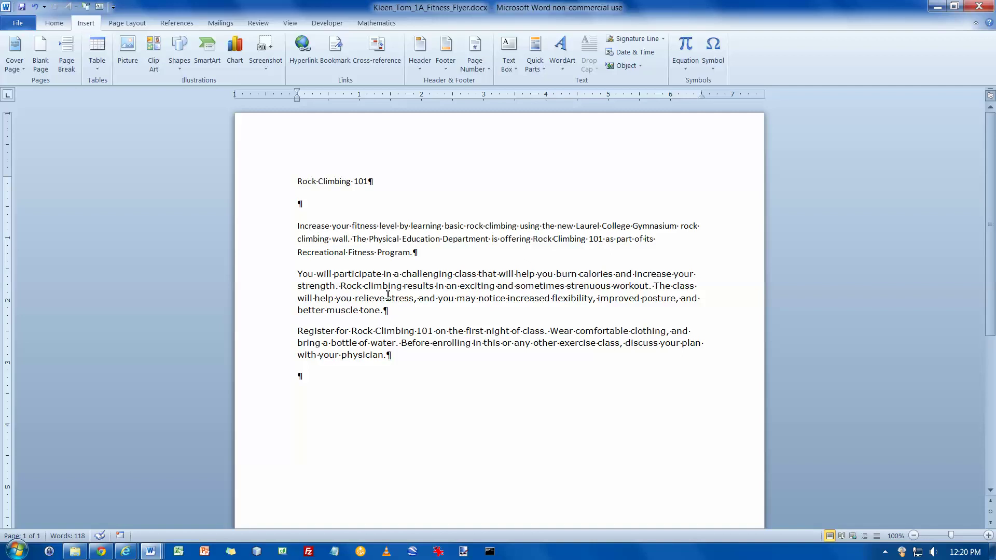
Apply the Fill - None, Outline - Accent 2 text effect to the Rock Climbing 101 title.
left_click(281, 187)
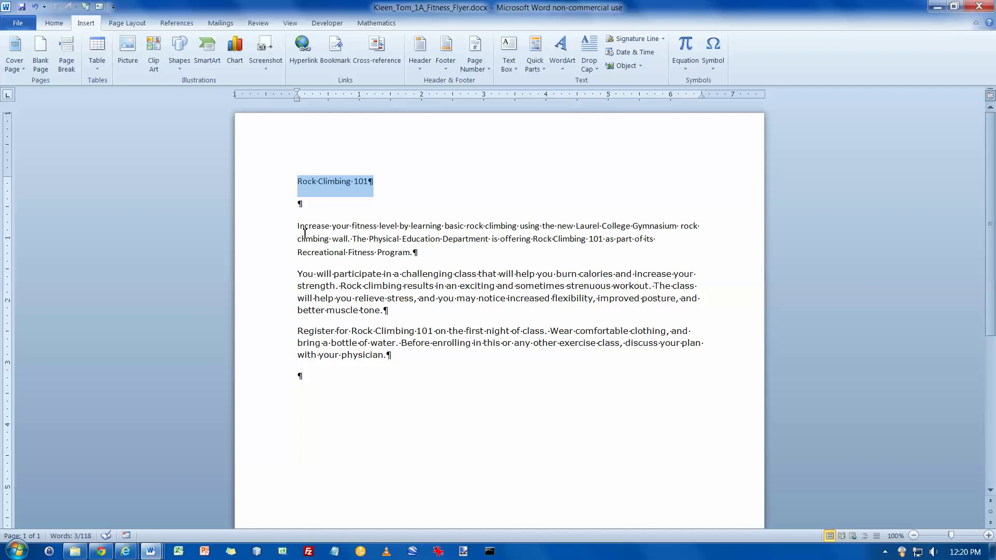
left_click(63, 24)
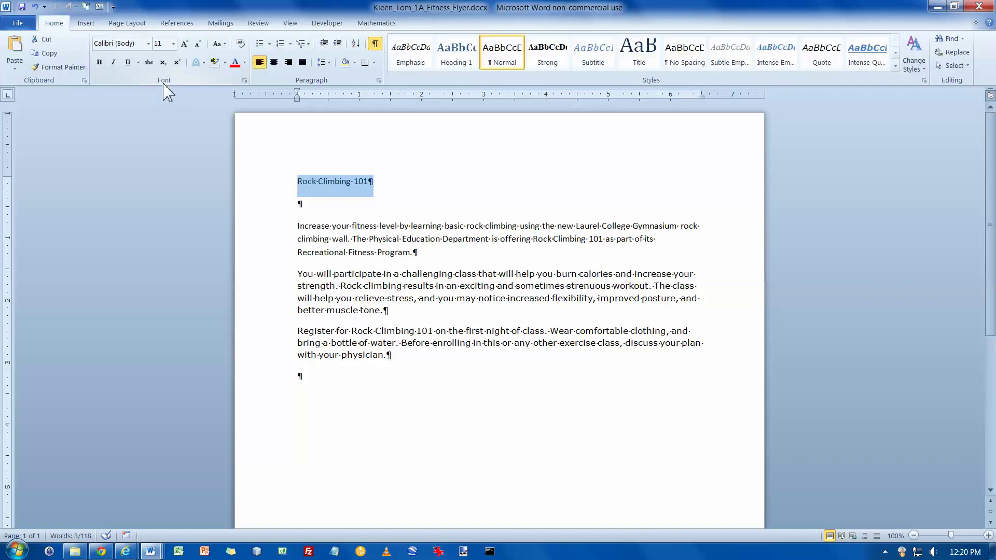
left_click(204, 63)
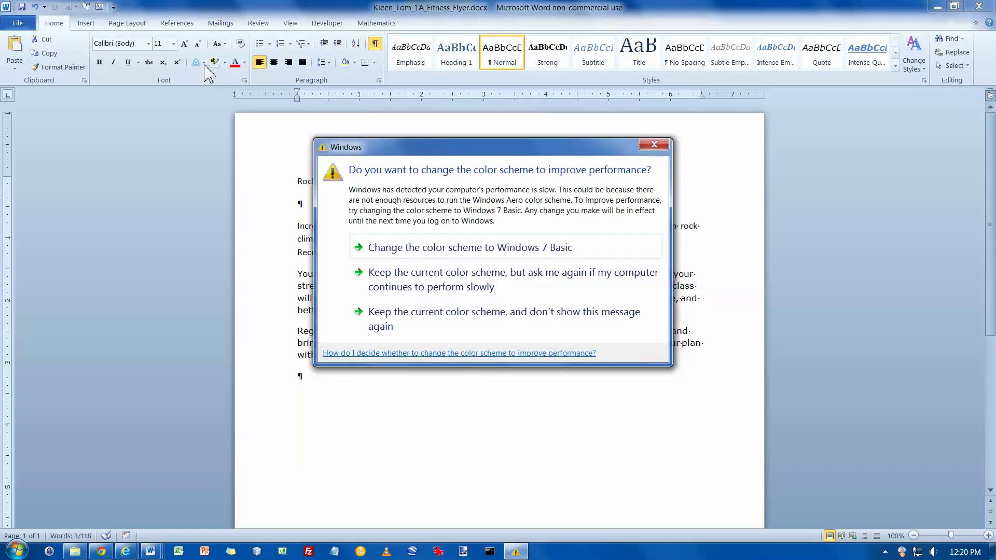
left_click(654, 144)
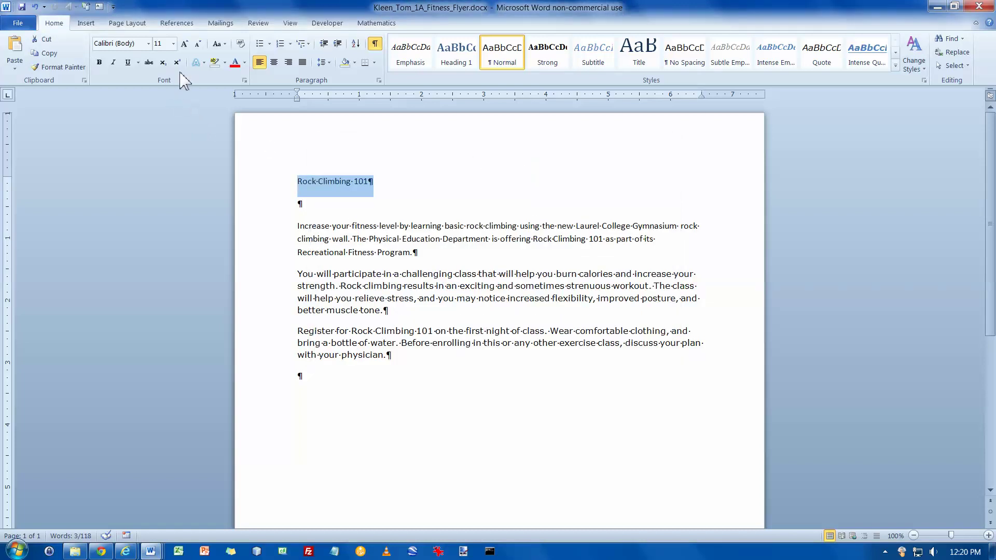
left_click(205, 64)
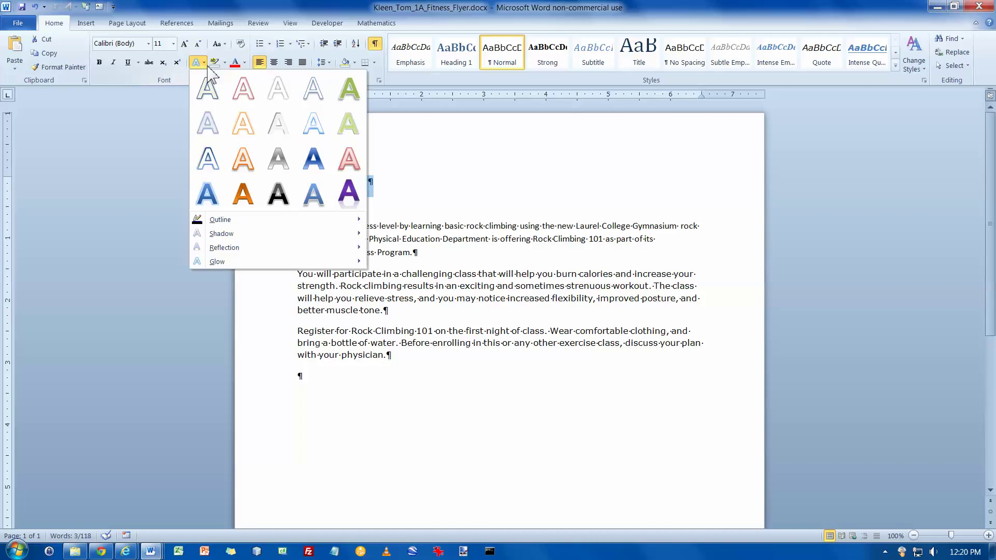
left_click(244, 88)
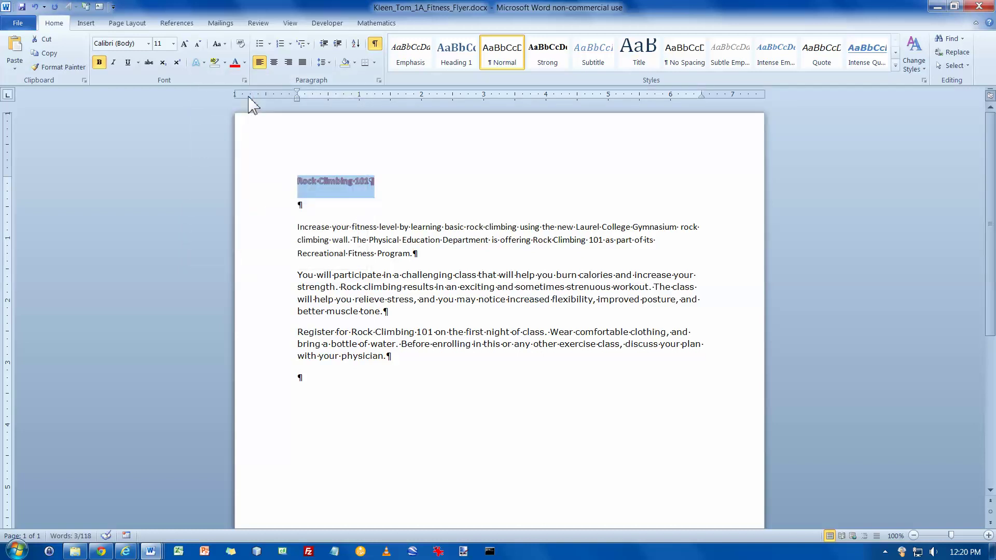
Set the title to 60 point and centre it.
left_click(173, 44)
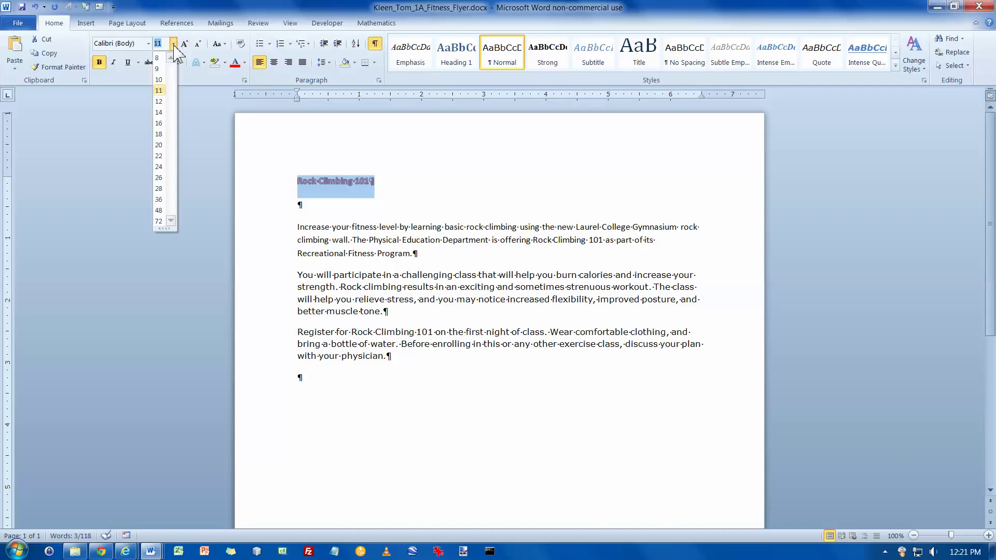
type("60")
key("Return")
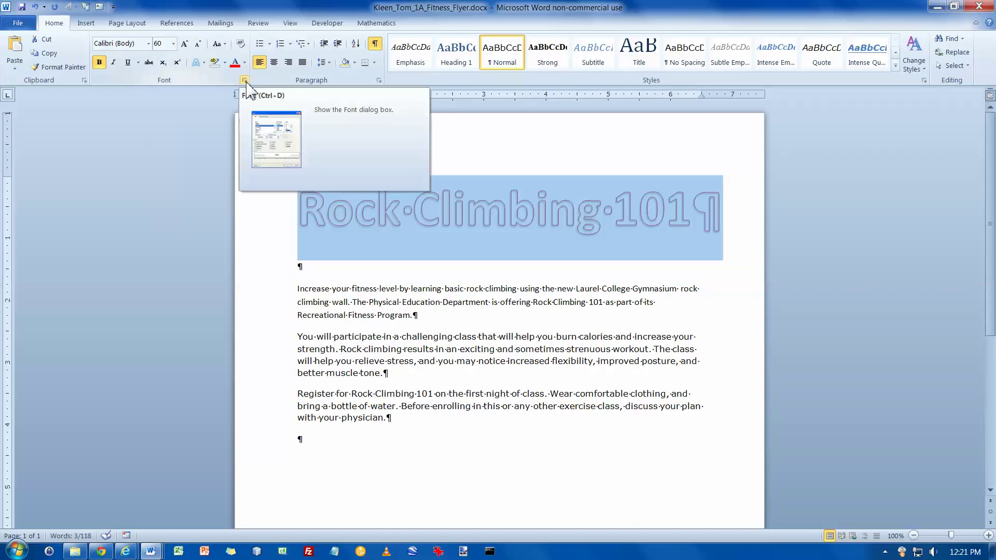
left_click(273, 62)
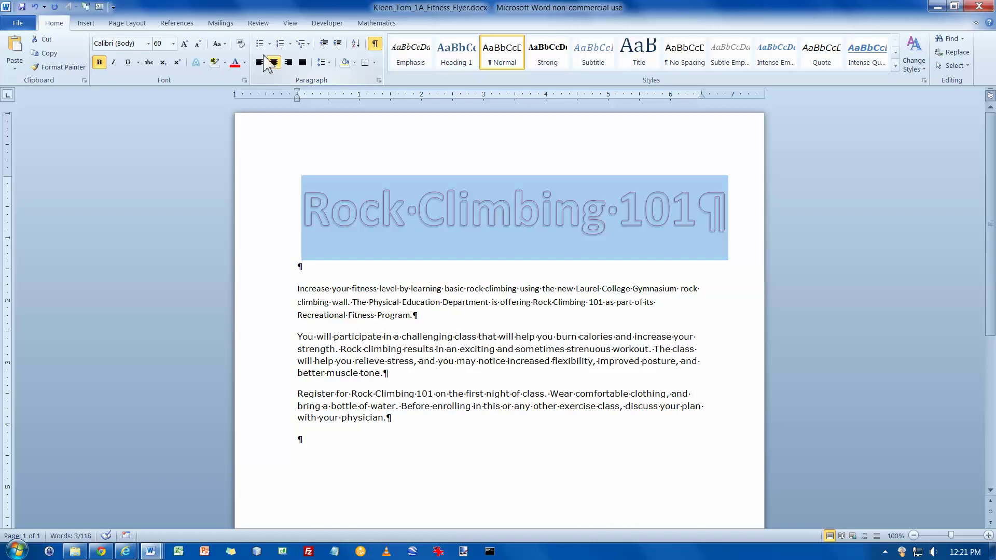
Give the title the Offset Left outer shadow from Text Effects, then deselect it.
left_click(204, 63)
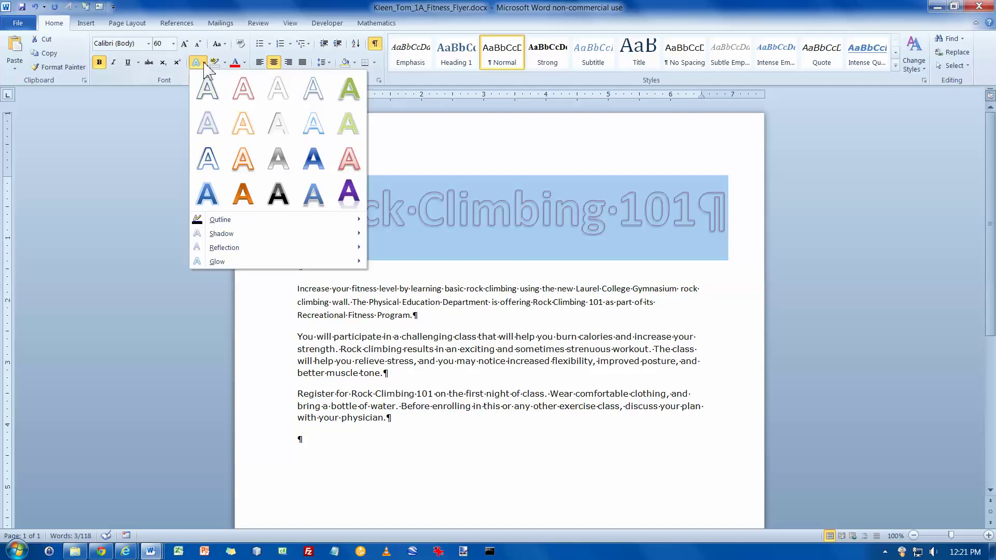
mouse_move(233, 234)
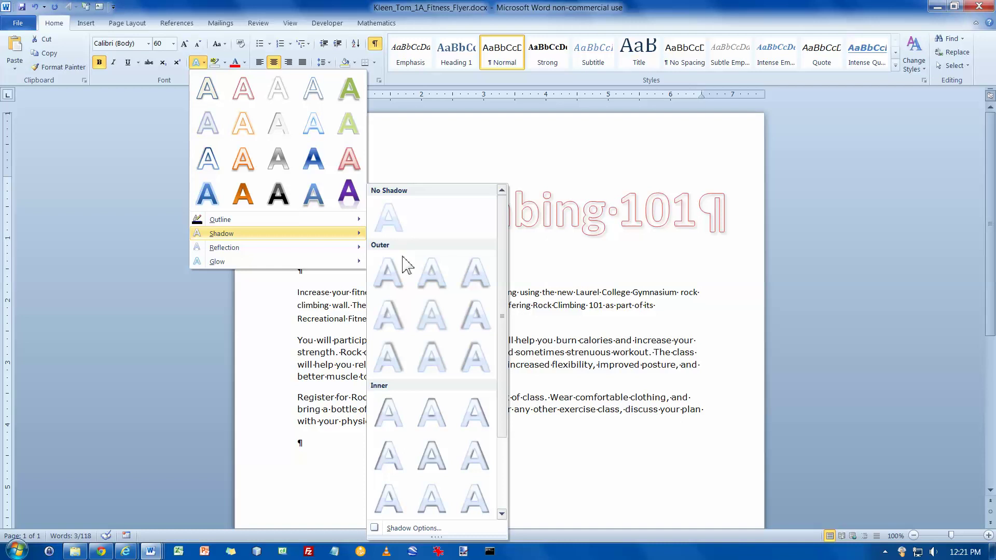
left_click(473, 324)
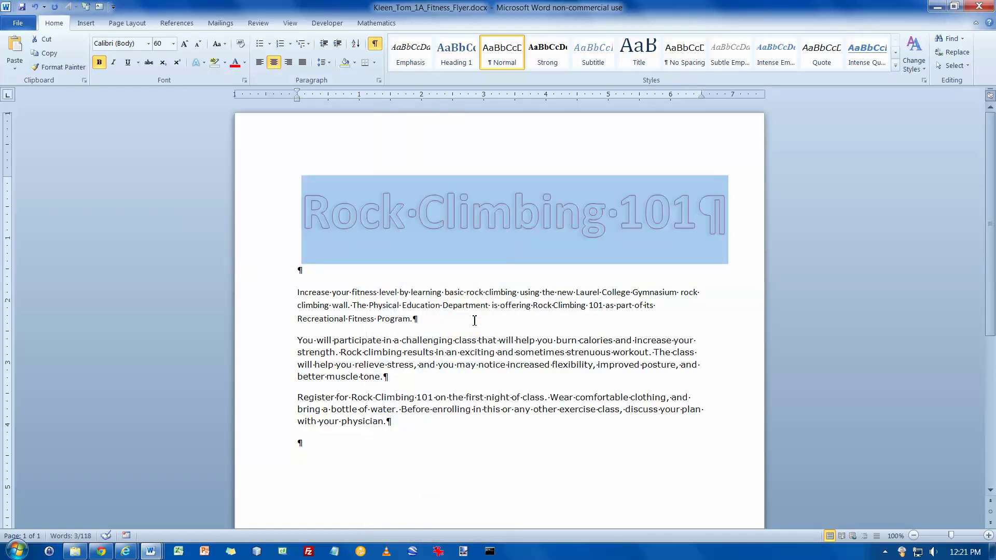
left_click(474, 320)
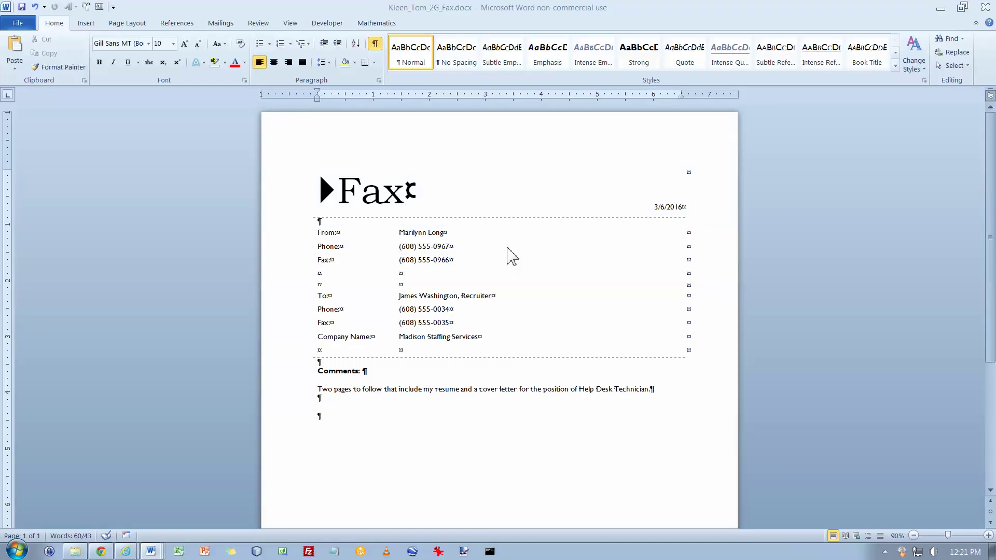
Switch from the fax document to the 1A_Fitness_Flyer window using the Word taskbar button.
left_click(157, 553)
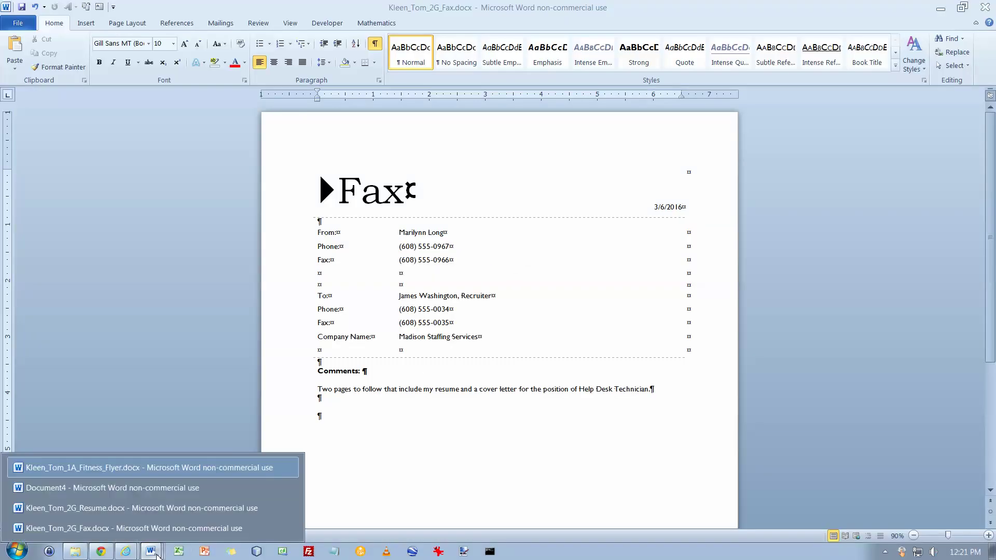
left_click(176, 468)
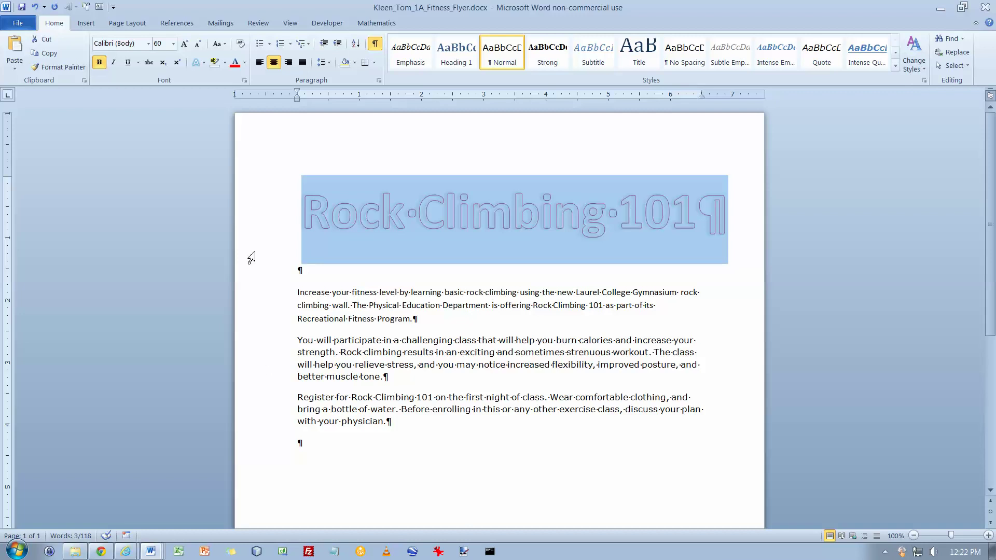
Make the Rock Climbing 101 title font Dark Blue, Text 2 and save the flyer.
left_click(245, 62)
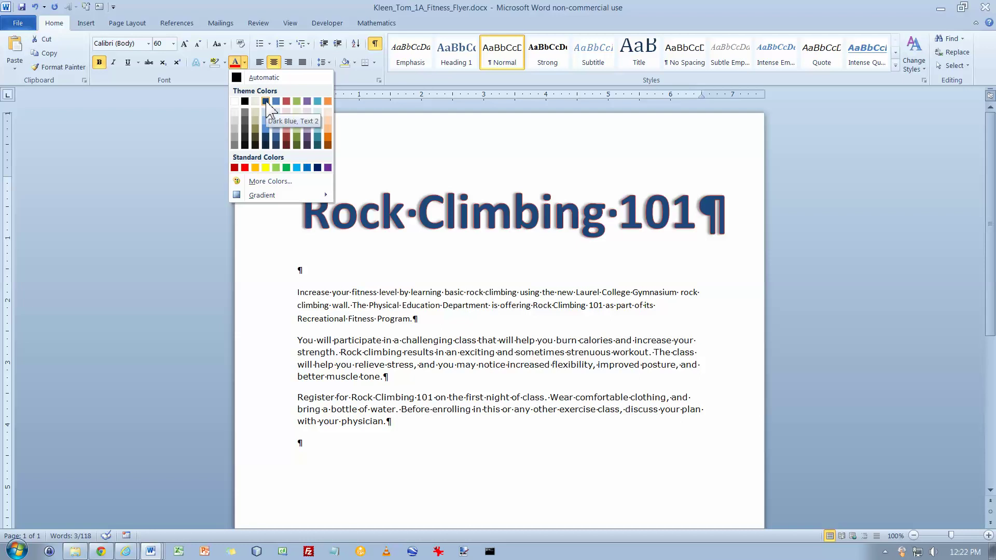
left_click(265, 101)
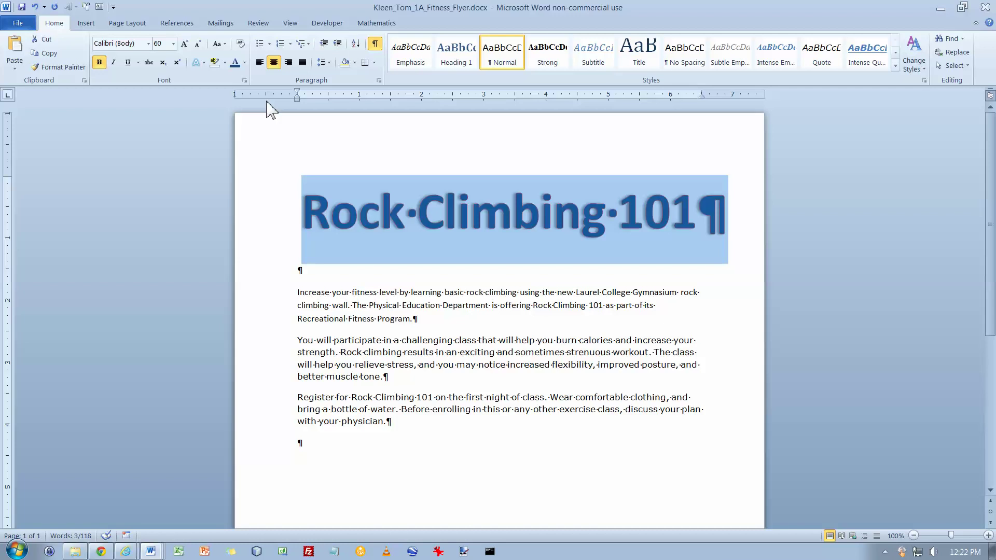
left_click(301, 271)
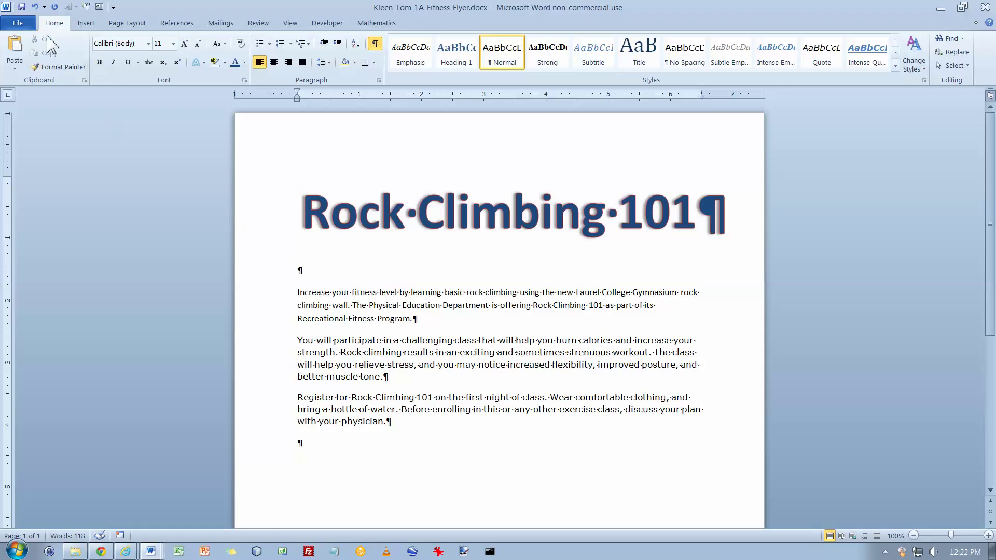
left_click(22, 7)
Insert w01A_Rock_Climber.jpg from SkyDrive > CSC110-WIT > 02_word > chapter_01 into the flyer.
left_click(86, 22)
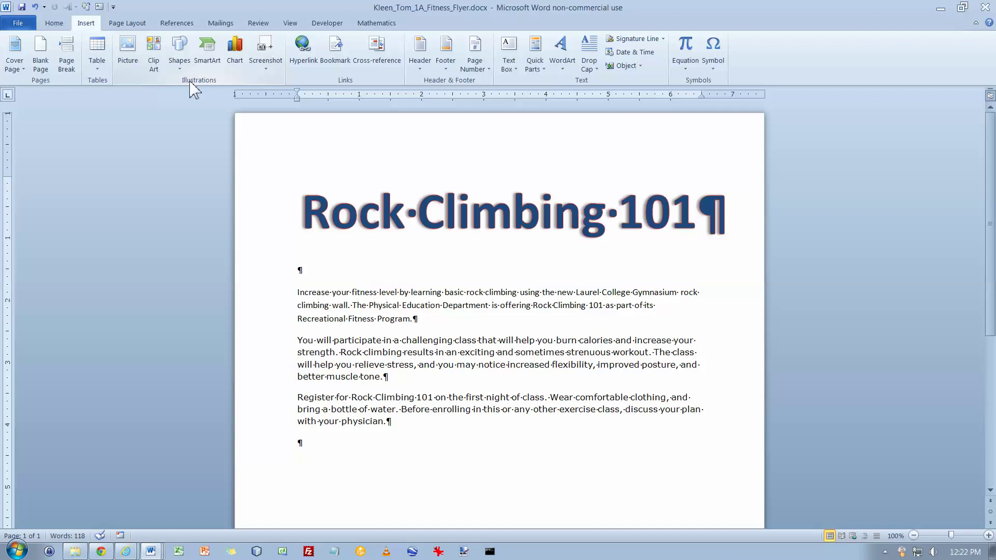
left_click(134, 47)
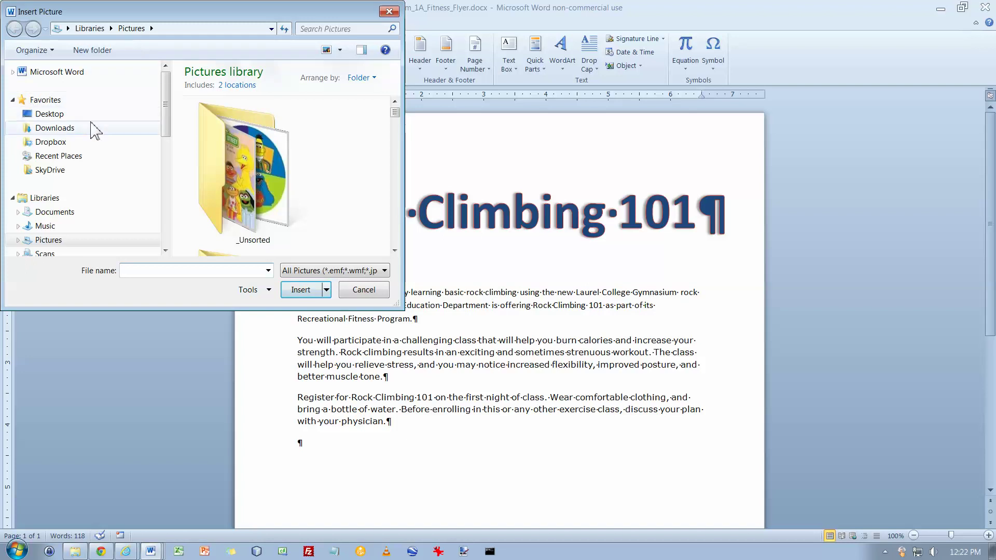
left_click(58, 171)
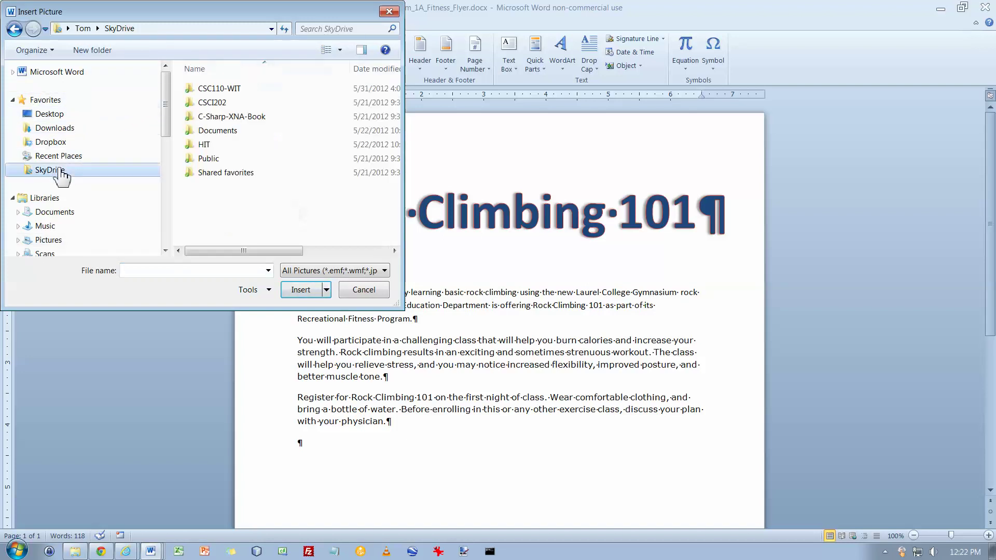
left_click(207, 90)
double_click(207, 90)
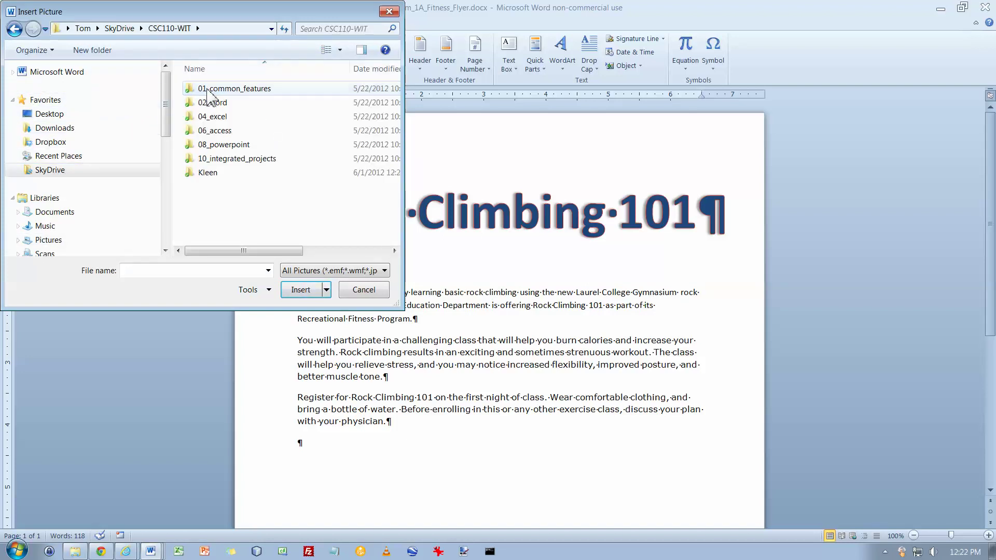
double_click(207, 101)
double_click(212, 91)
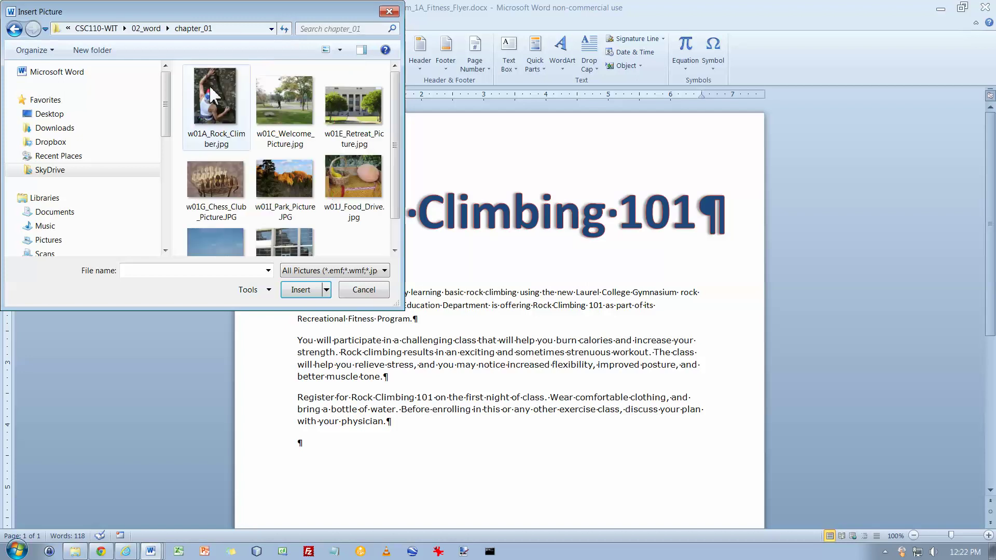
left_click(216, 101)
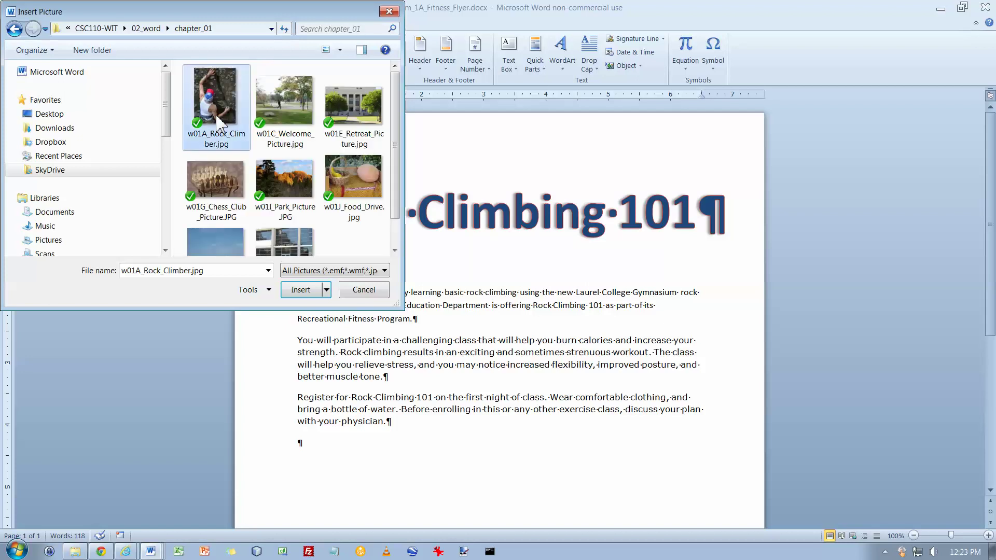
left_click(300, 289)
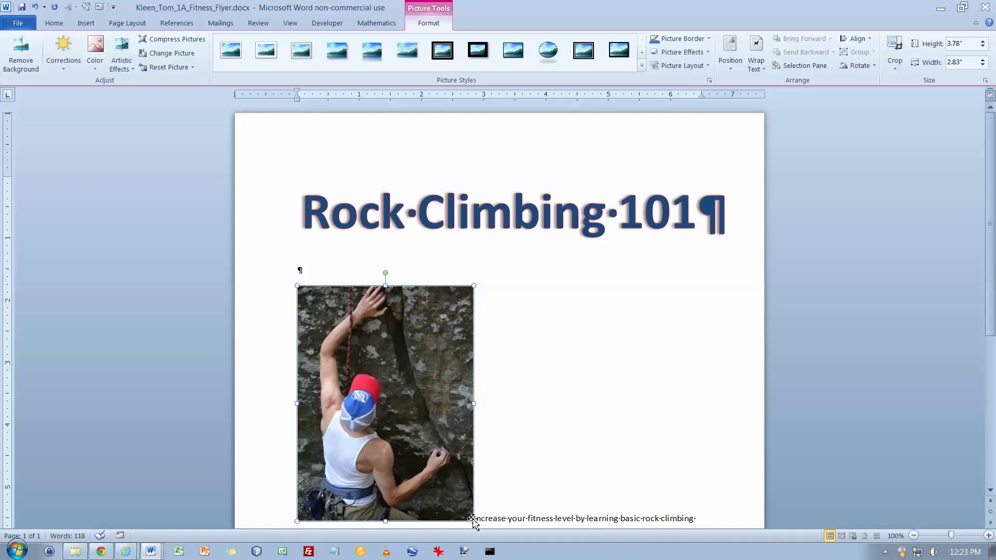
left_click_drag(474, 521, 402, 423)
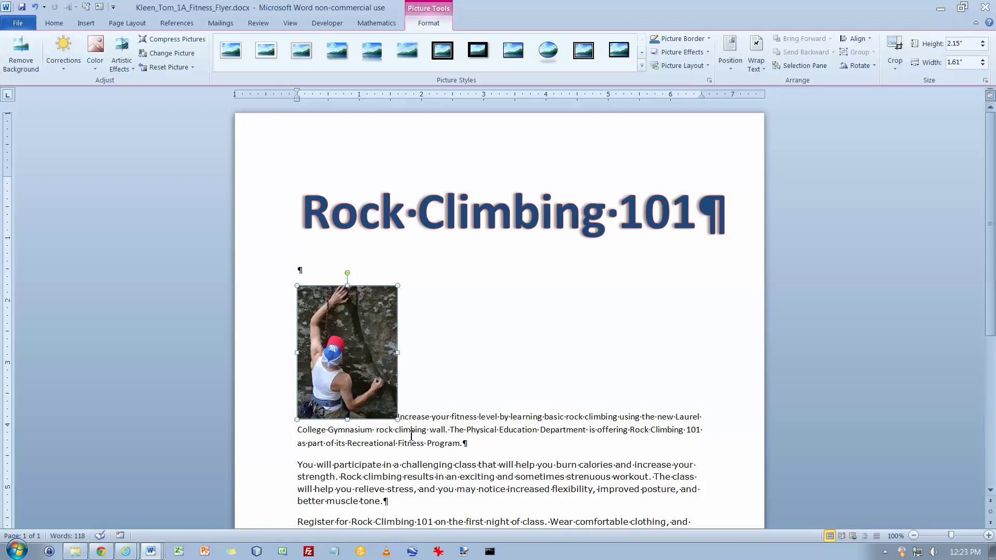
left_click_drag(397, 420, 402, 426)
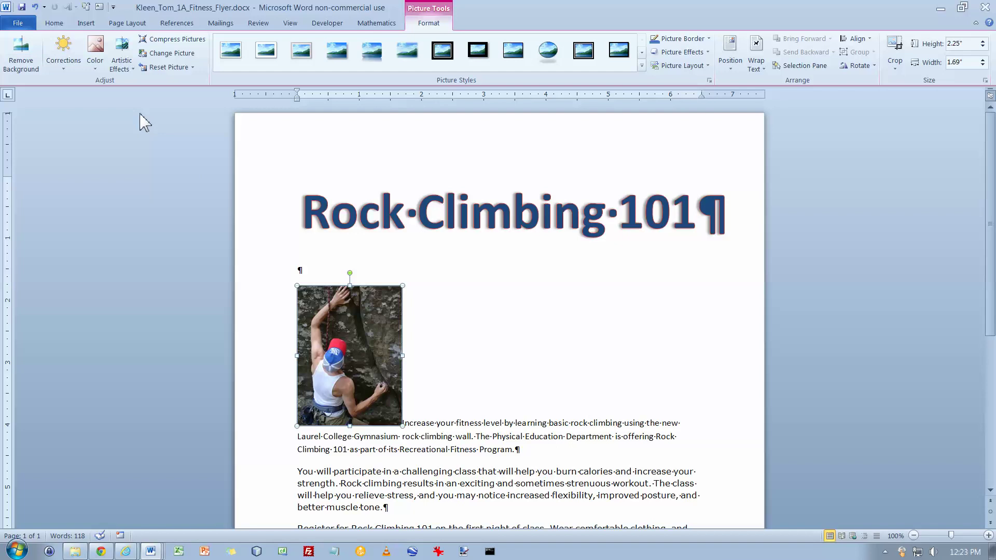
left_click(193, 67)
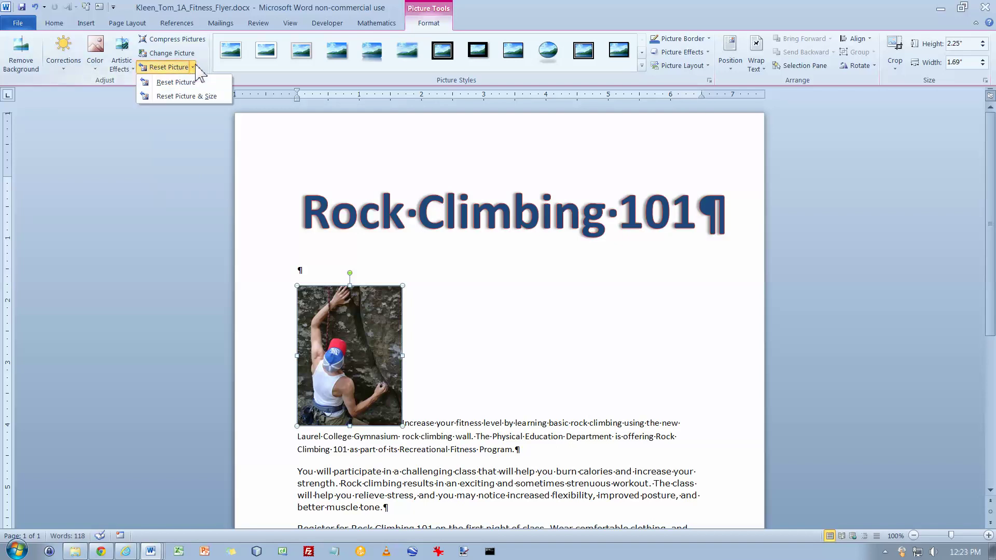
left_click(196, 82)
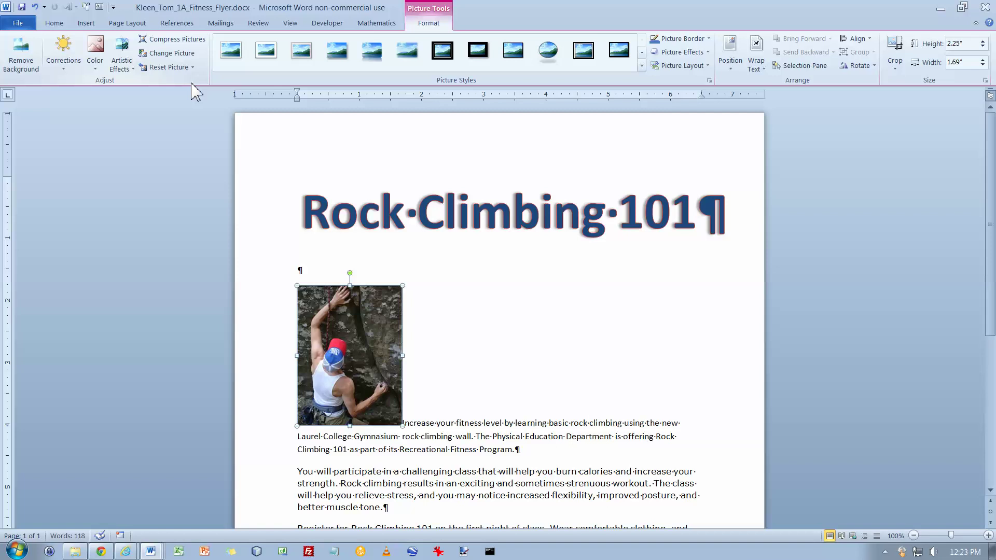
left_click(193, 68)
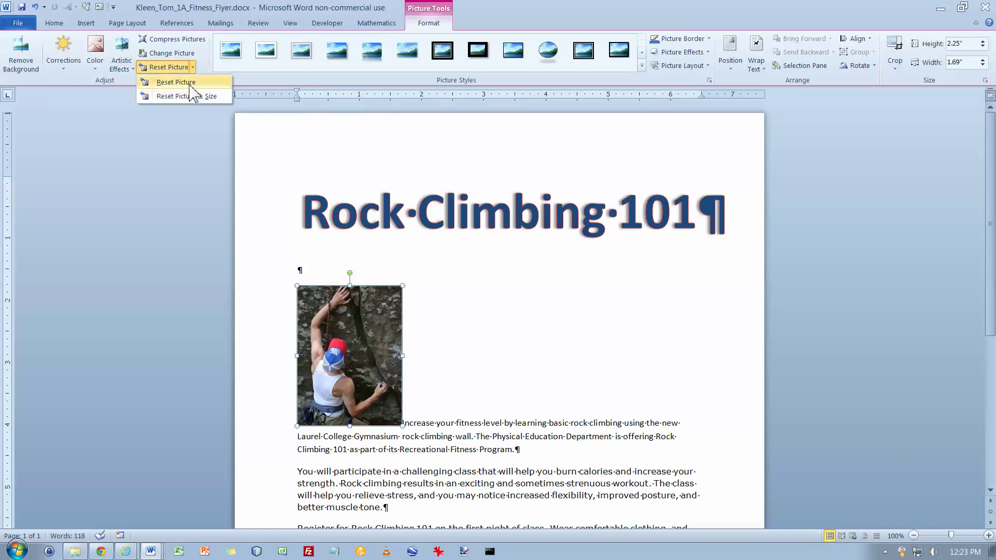
left_click(192, 97)
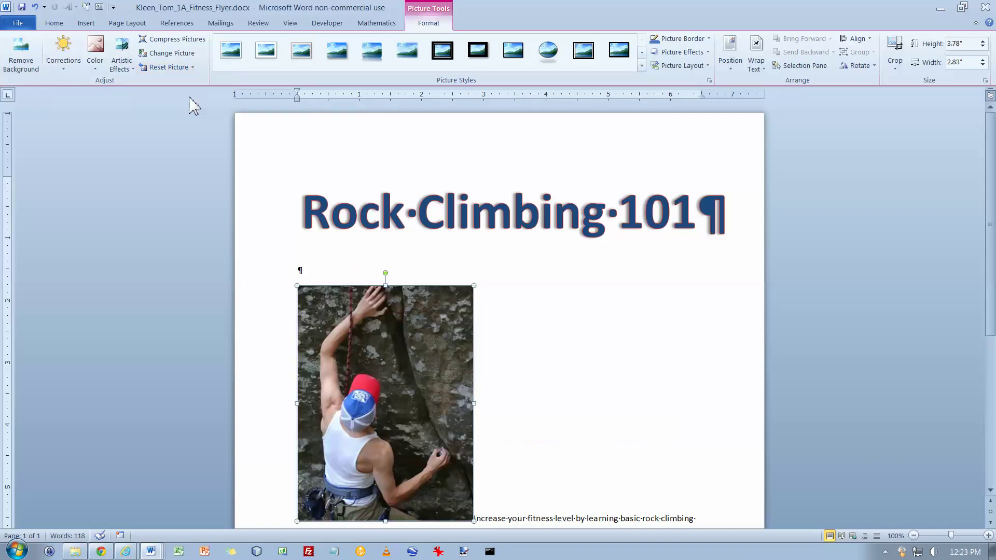
Raise the photo height step by step to 4.5", making it 3.37" wide.
left_click(982, 40)
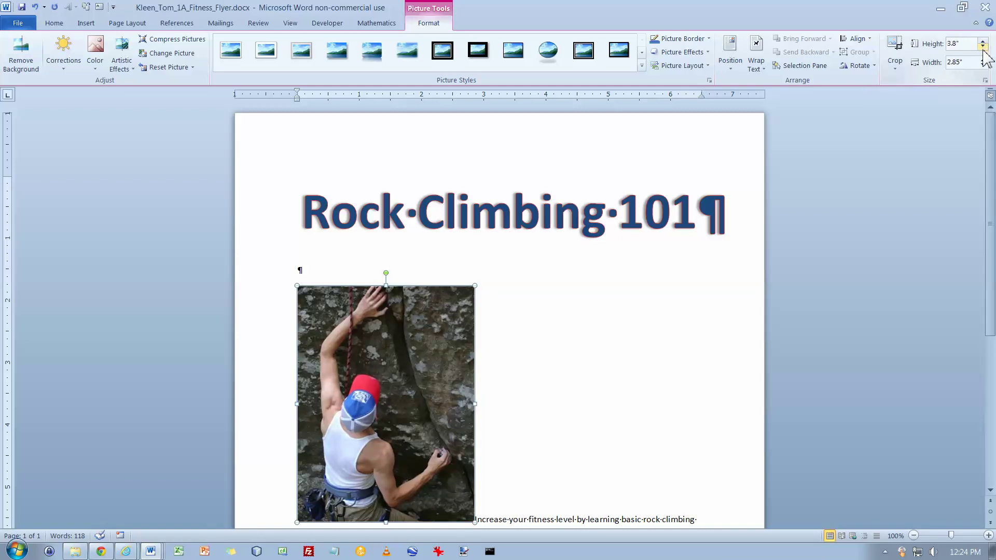
left_click(982, 41)
left_click(983, 41)
left_click(983, 40)
left_click(982, 40)
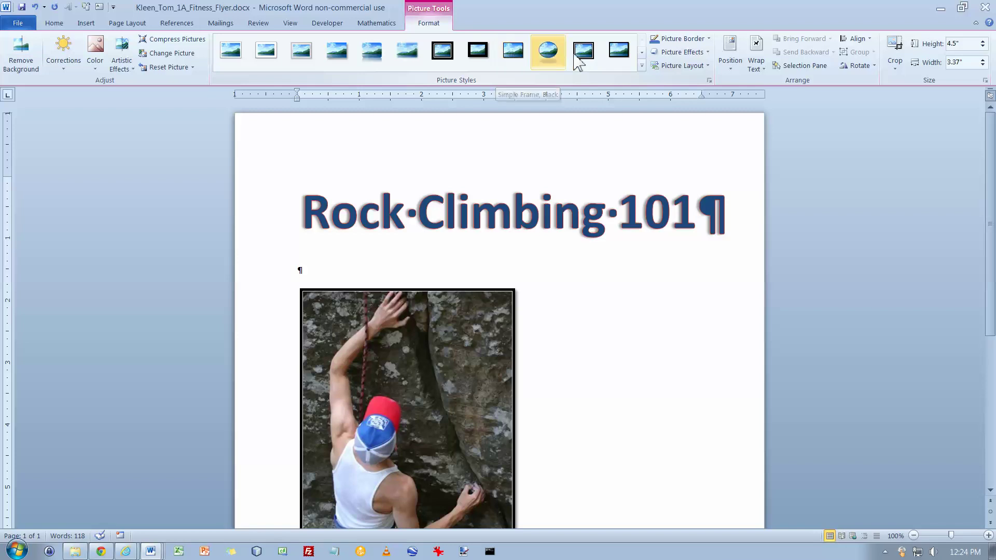
Set the 4.5" by 3.37" rock climber photo's text wrapping to Square.
left_click(766, 69)
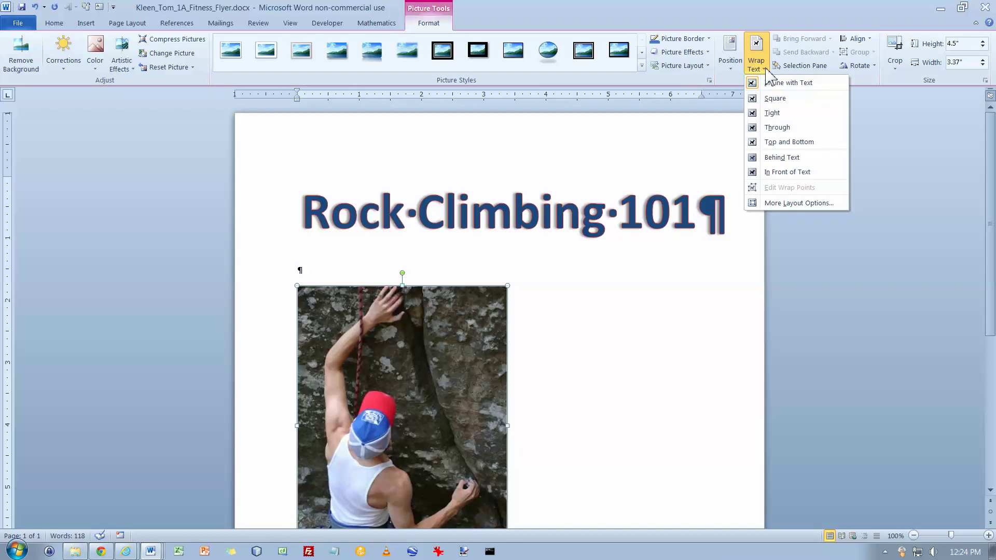
left_click(775, 98)
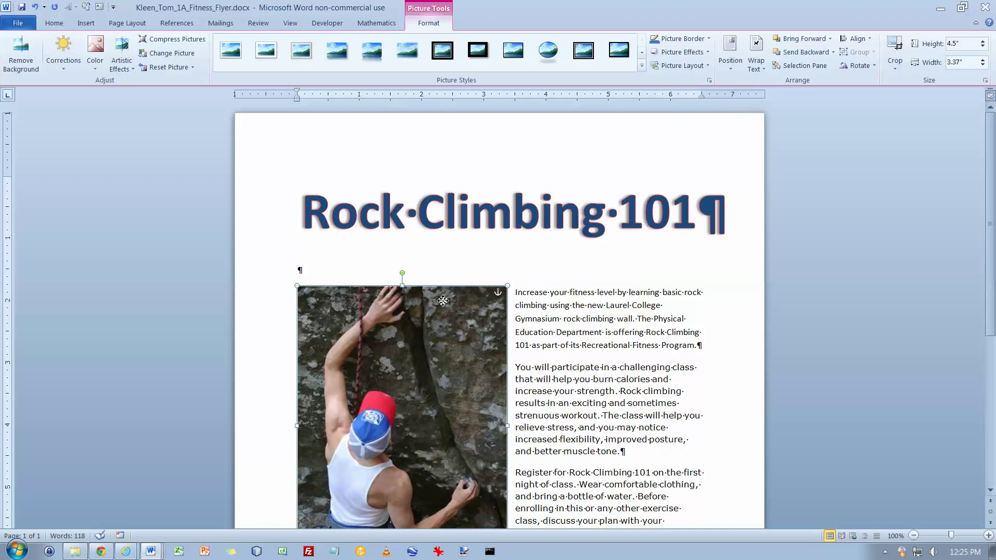
Drag the rock climber photo to the right margin so the paragraphs flow on its left.
left_click_drag(444, 303, 646, 304)
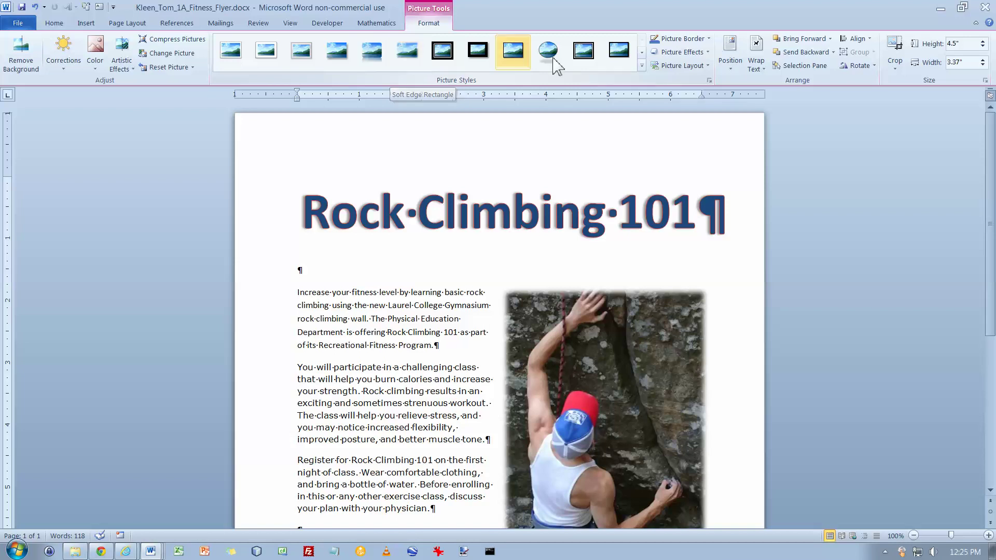
Apply 5 Point soft edges to the rock climber photo from Picture Effects.
left_click(708, 52)
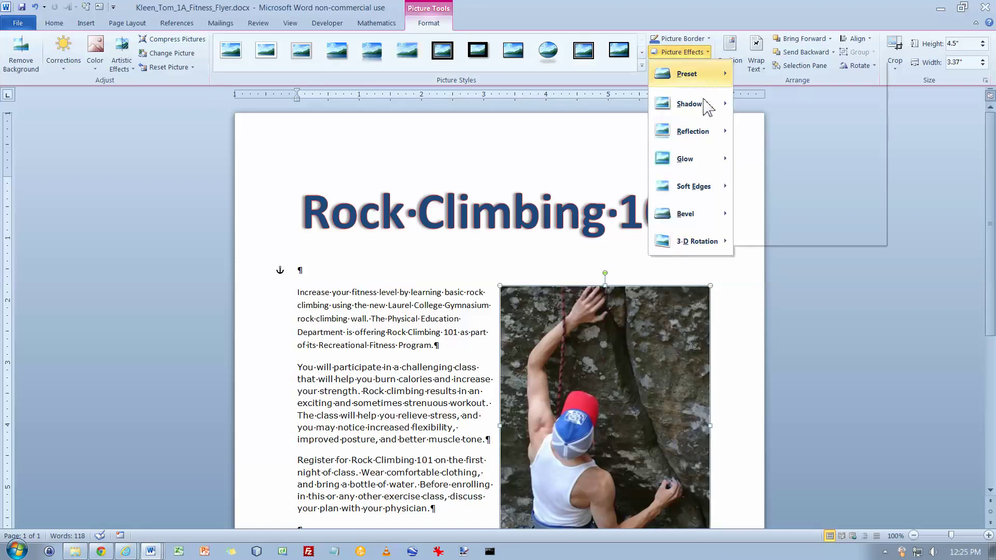
mouse_move(707, 195)
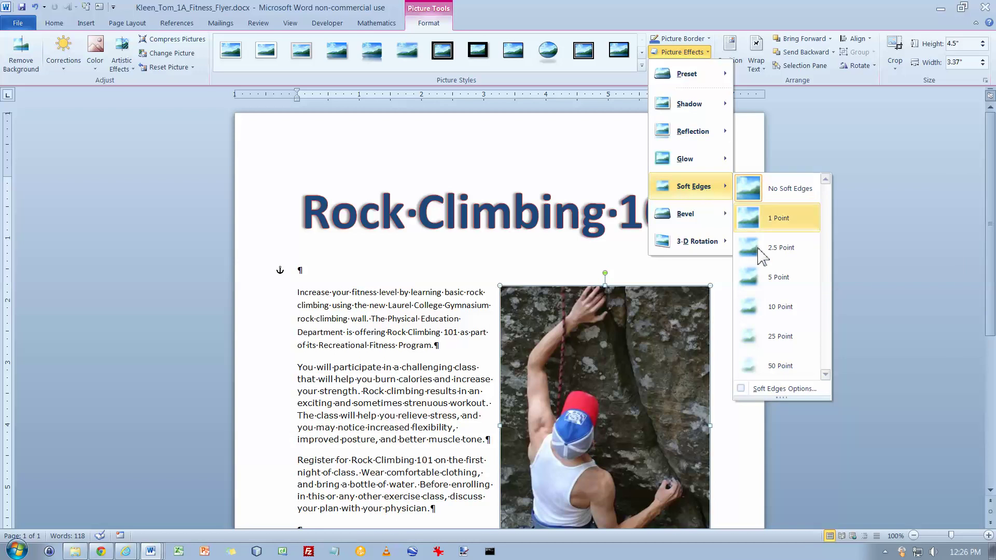
left_click(771, 285)
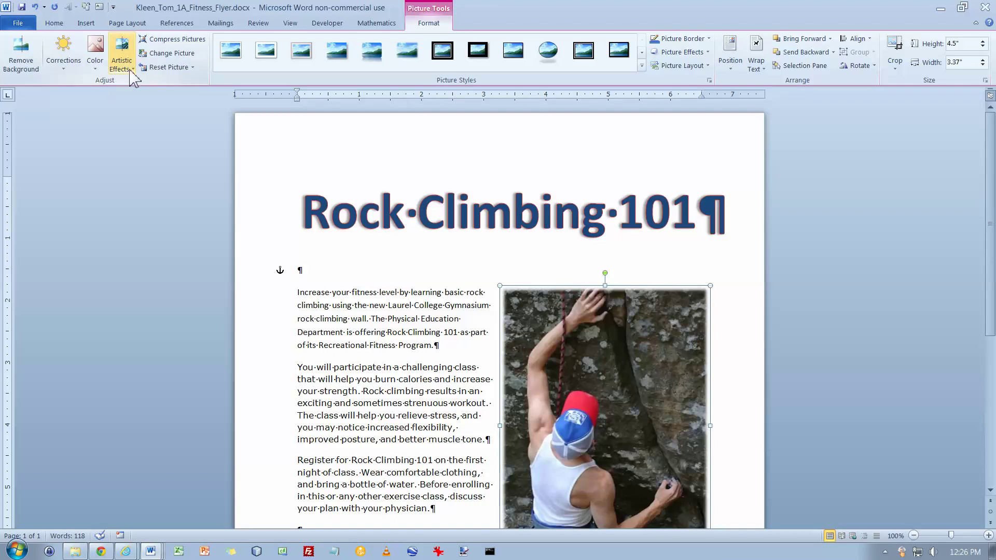
Give the rock climber photo the Paint Brush artistic effect for a painted look.
left_click(129, 70)
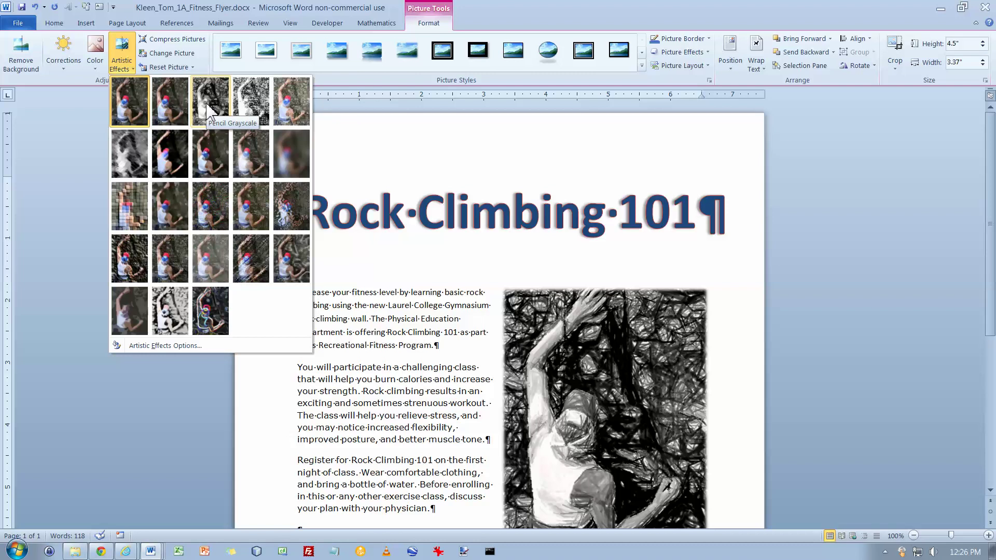
left_click(216, 156)
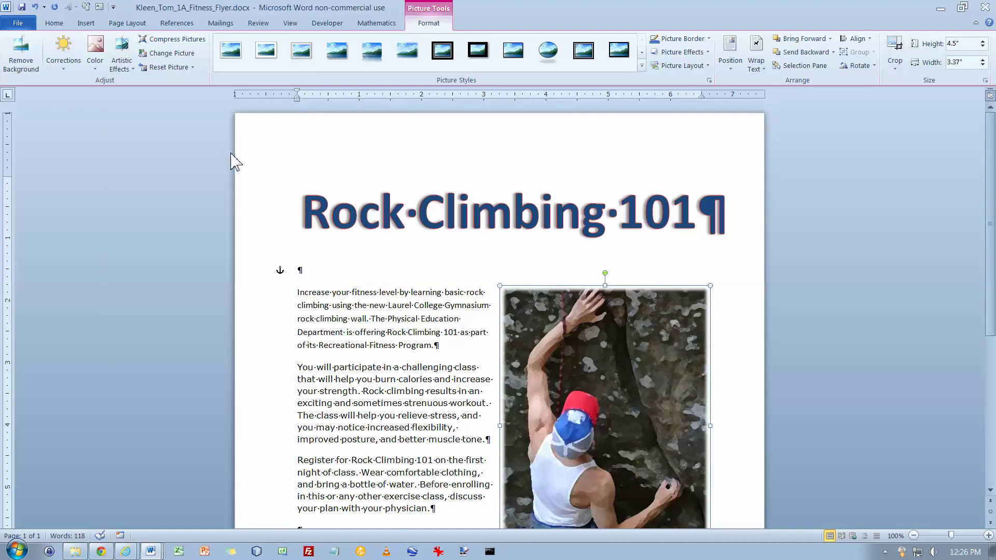